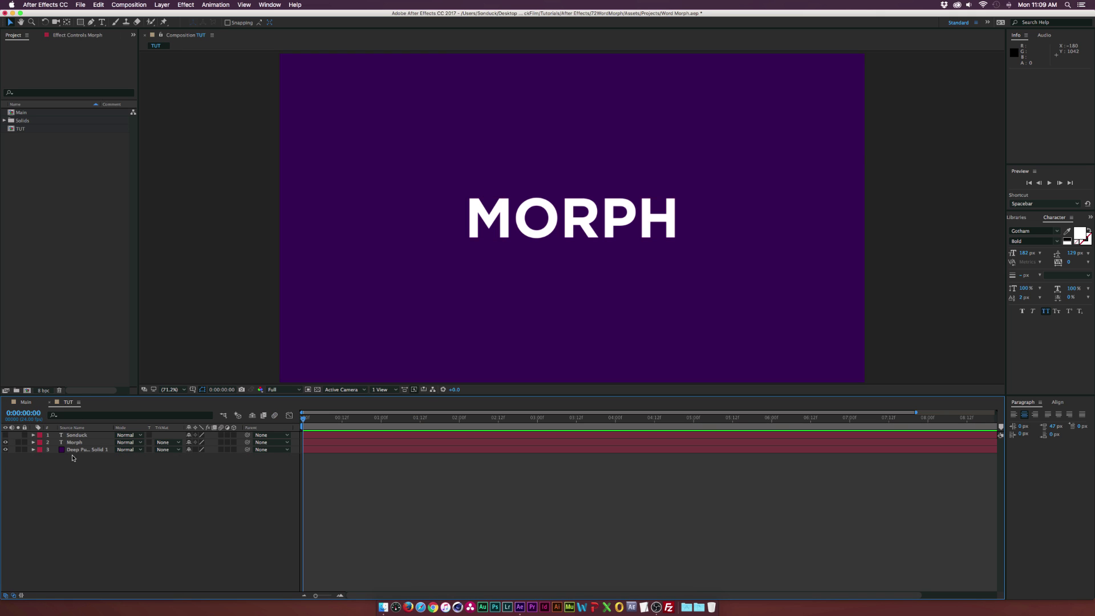
Step: Compare the two words by toggling their visibility, leaving the Sonduck text layer shown and the Morph layer hidden
click(6, 436)
click(6, 443)
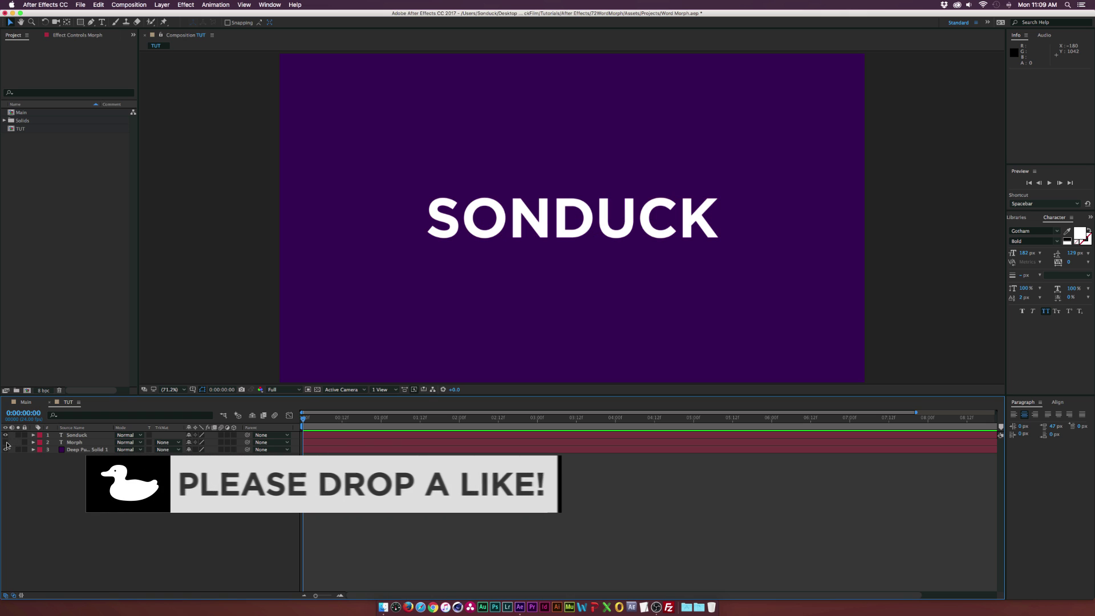
click(6, 435)
click(6, 442)
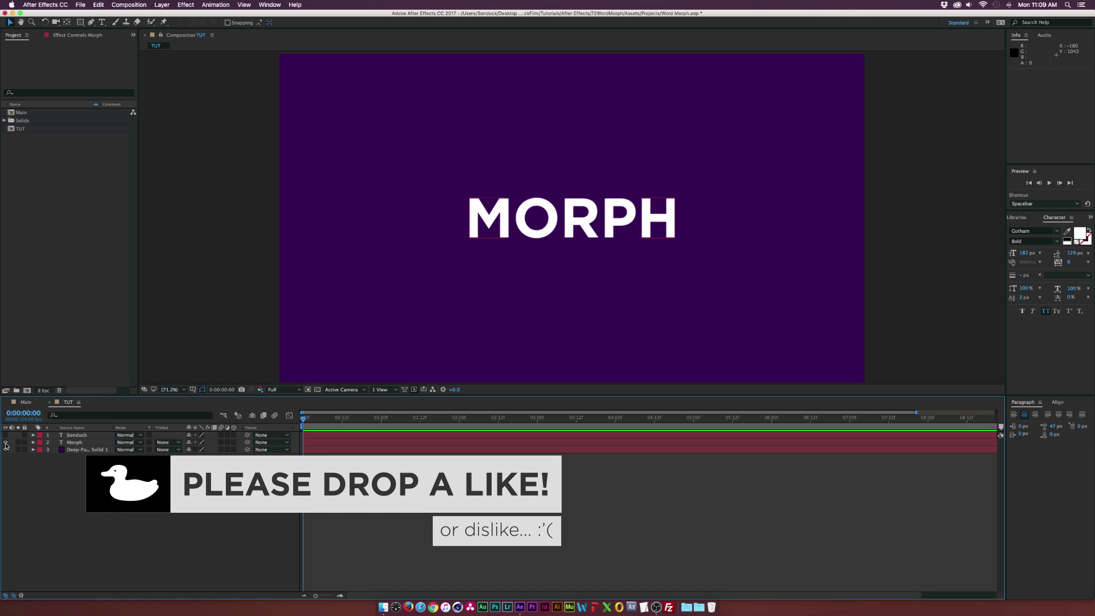
click(5, 436)
click(6, 442)
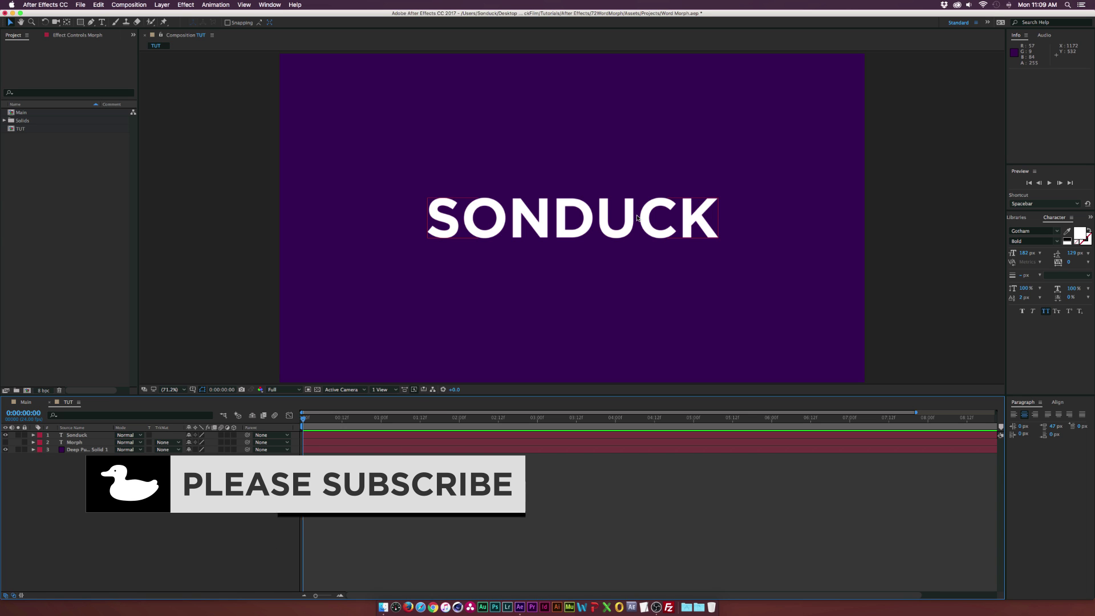
click(77, 436)
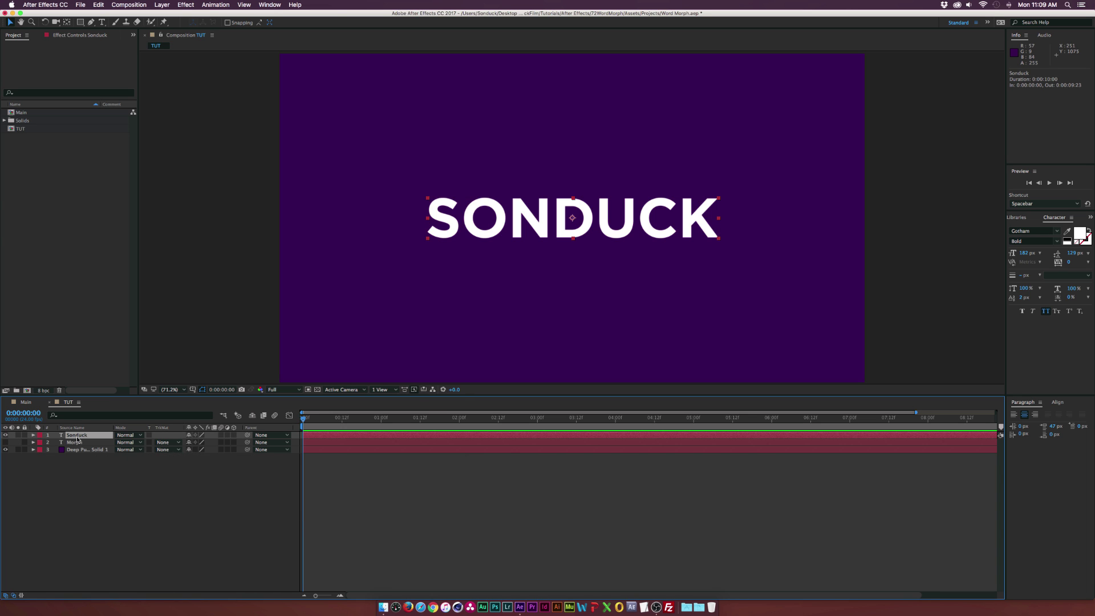
key(super+d)
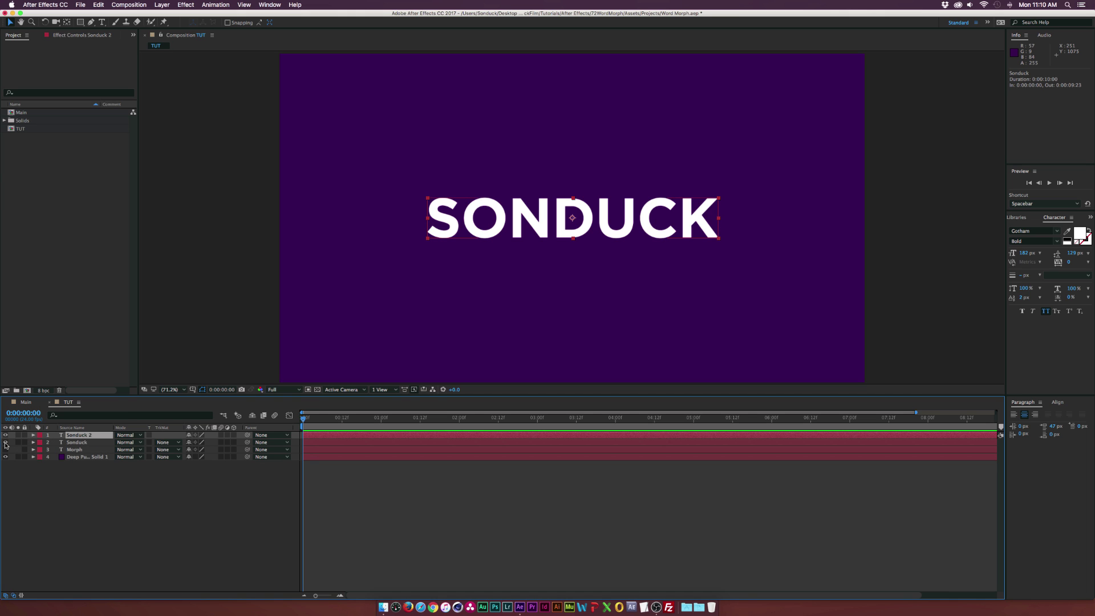
key(Delete)
Step: Duplicate the Sonduck text layer and hide the original
click(67, 435)
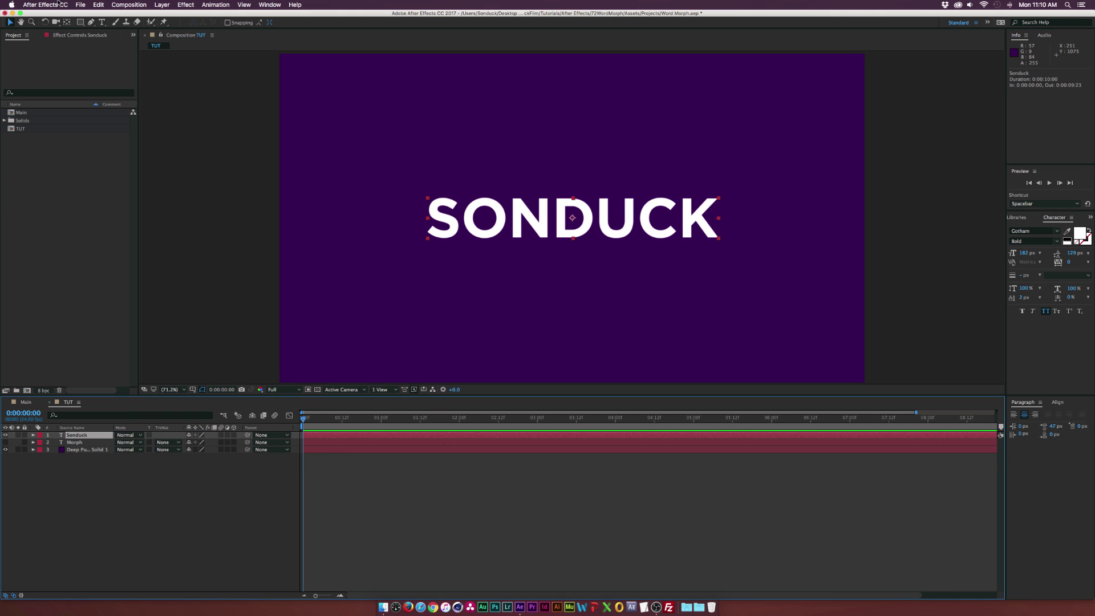
click(98, 4)
click(108, 106)
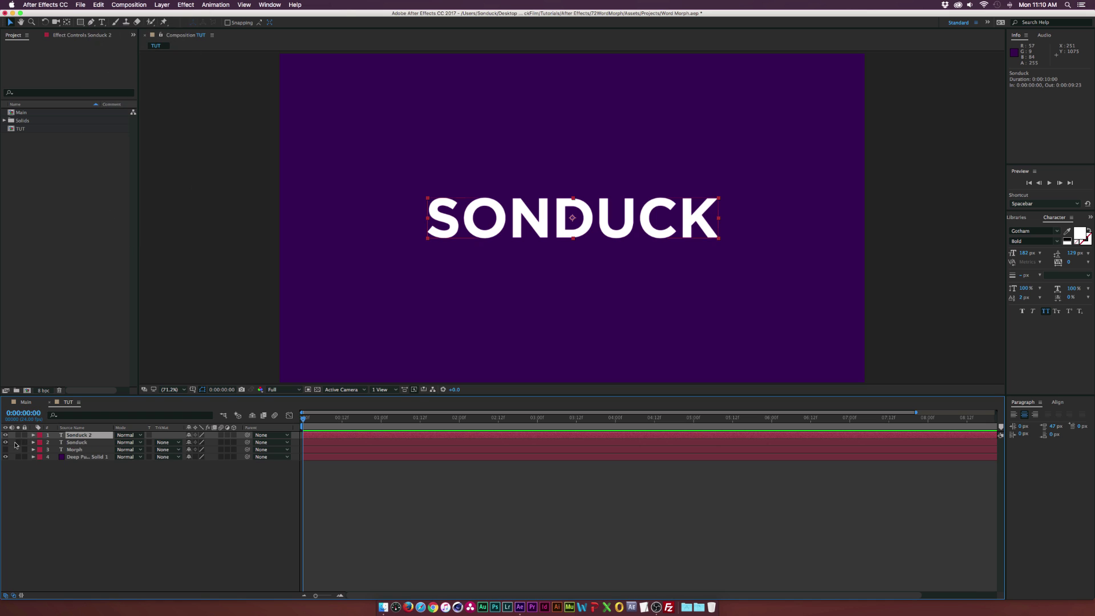
click(6, 443)
Step: Replace the duplicated layer's text with seven letter O's, OOOOOOO, and return to the Selection tool
double_click(486, 216)
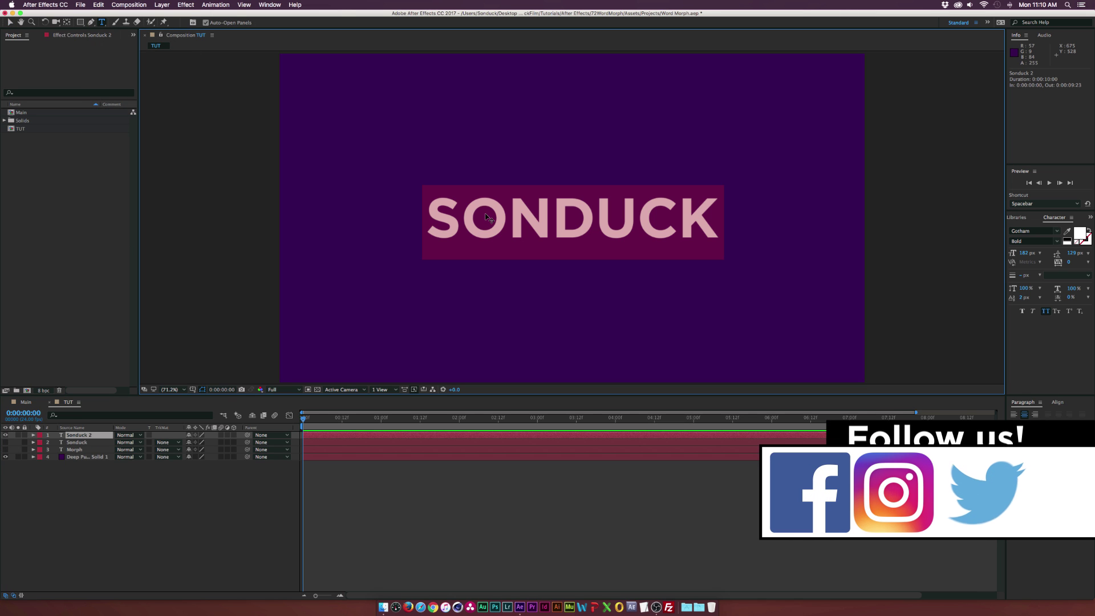
text(OOOO)
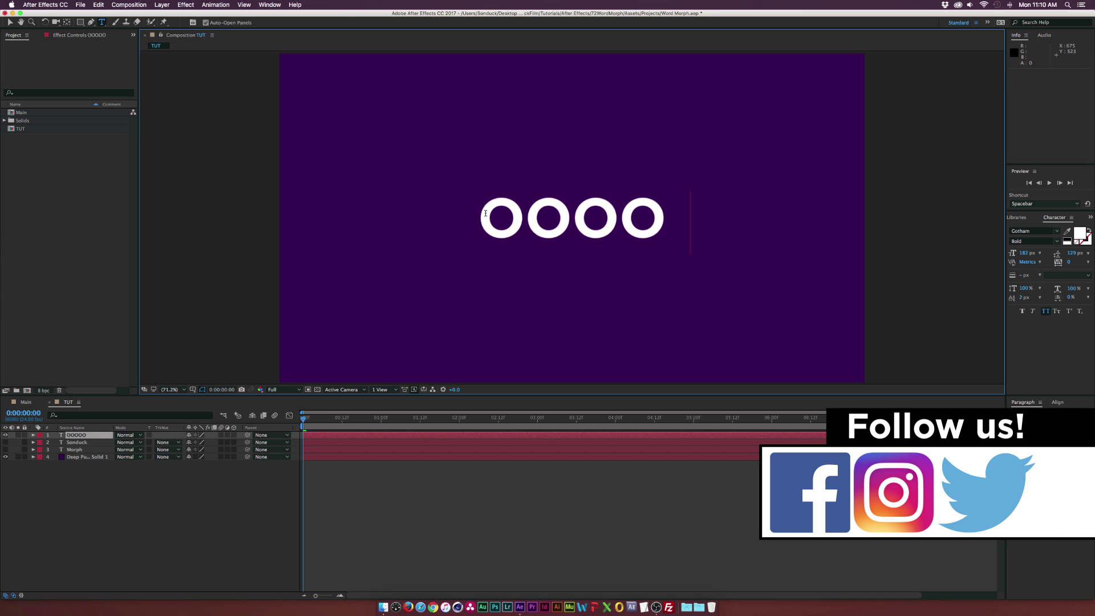
text(OOO)
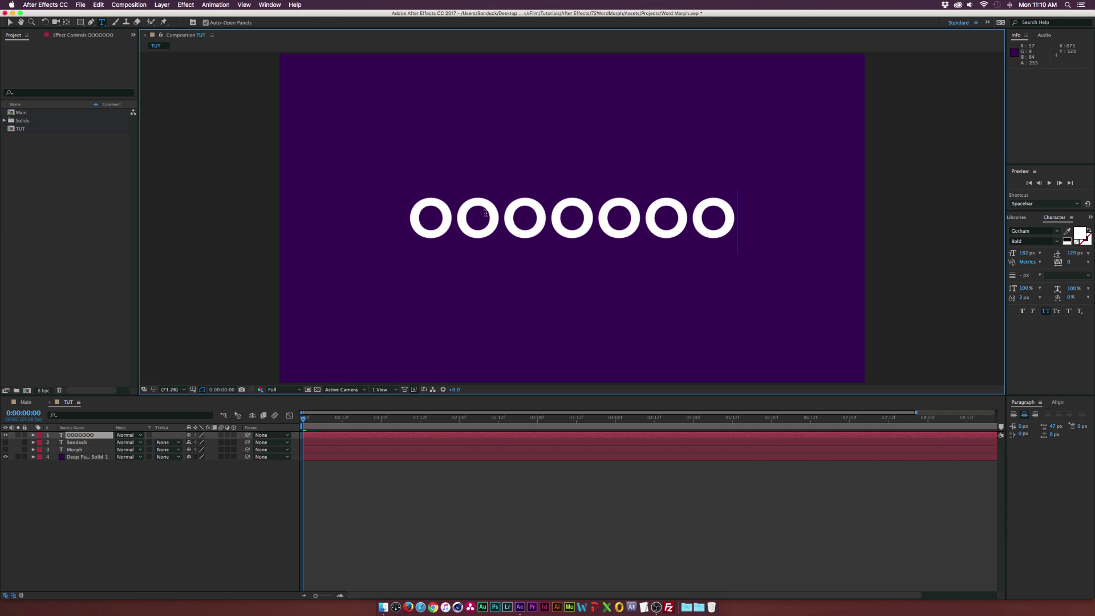
drag(427, 218, 683, 222)
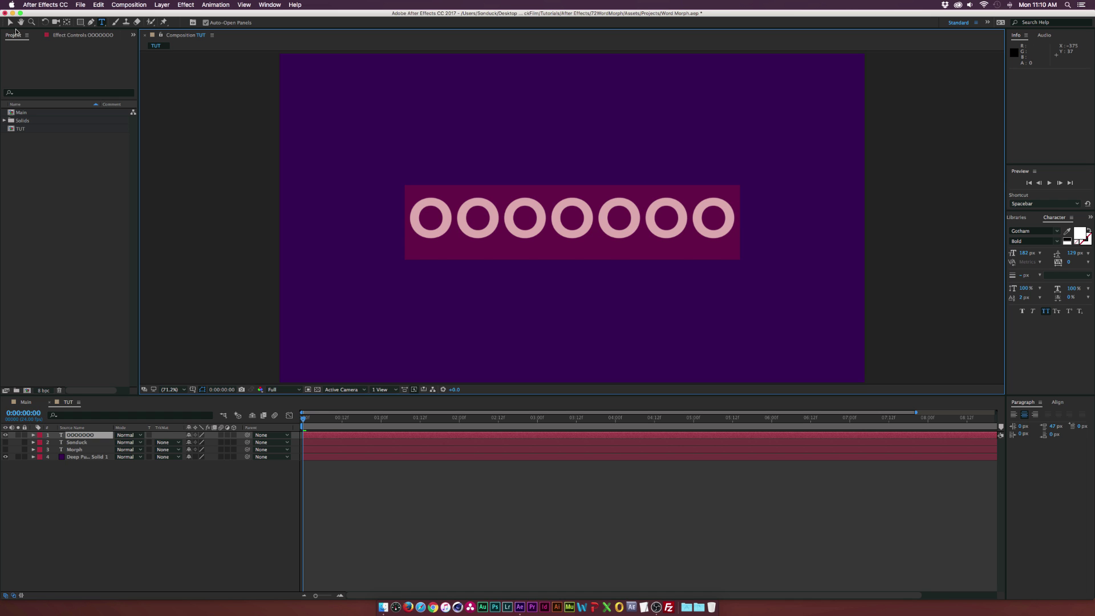
click(10, 22)
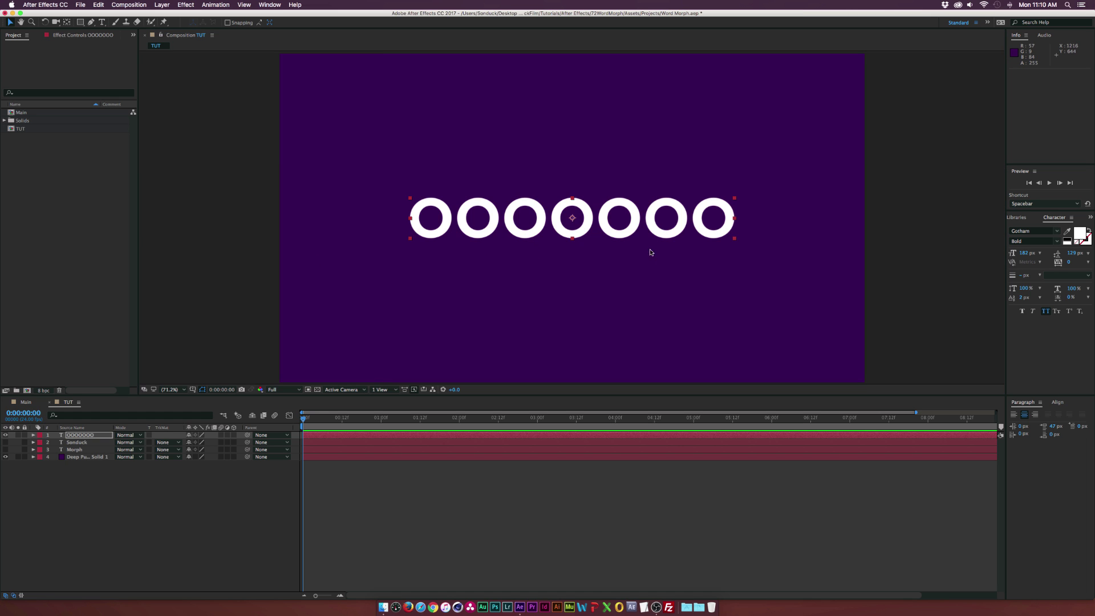
Step: Create shapes from the OOOOOOO text layer and hide the resulting outlines layer
click(77, 435)
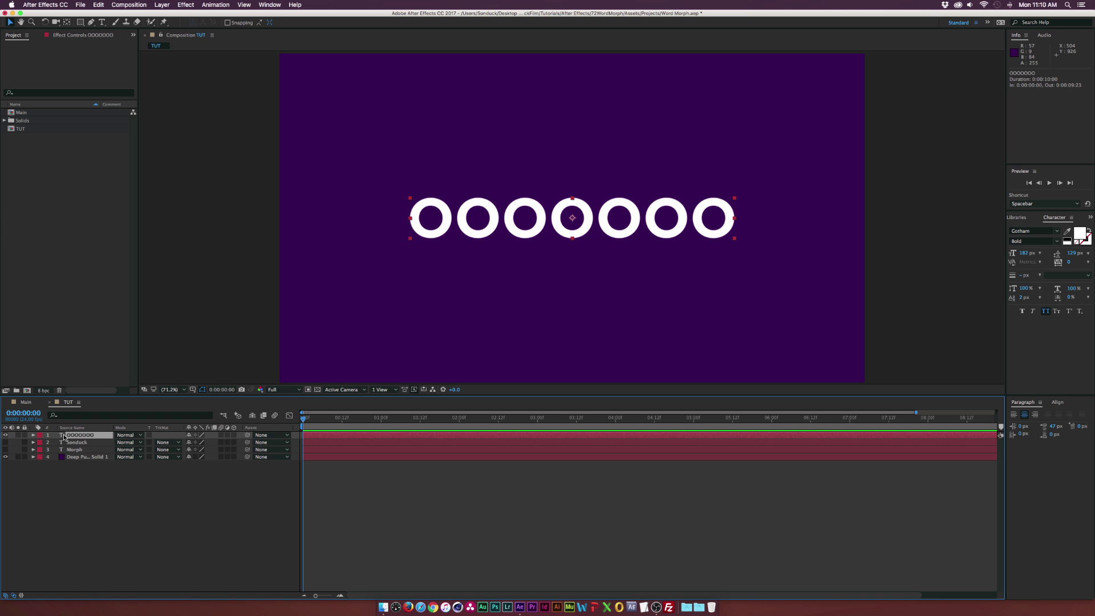
right_click(80, 437)
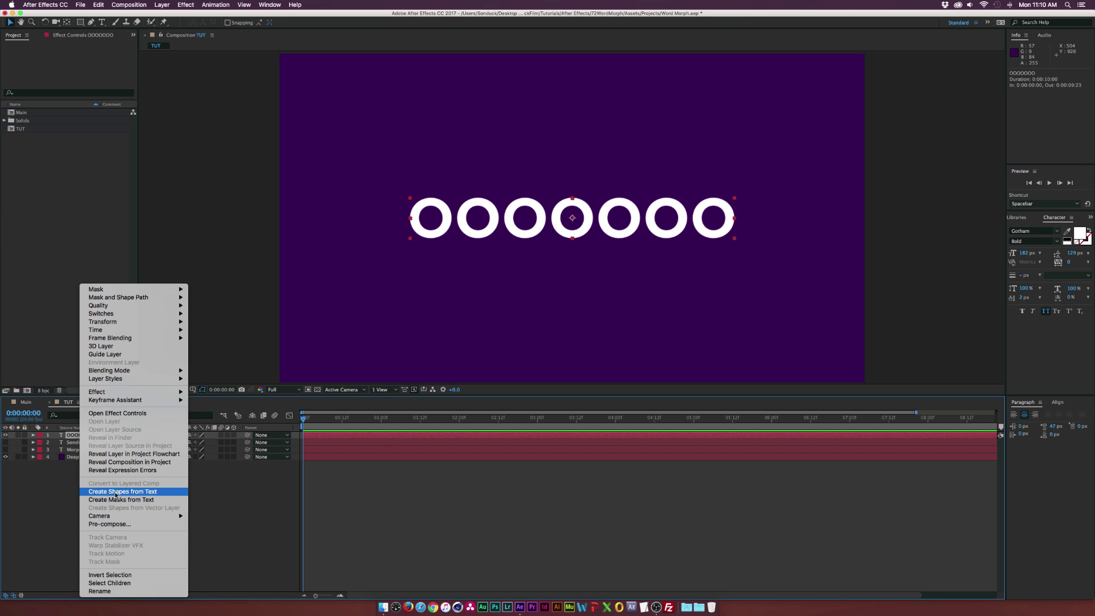
click(146, 492)
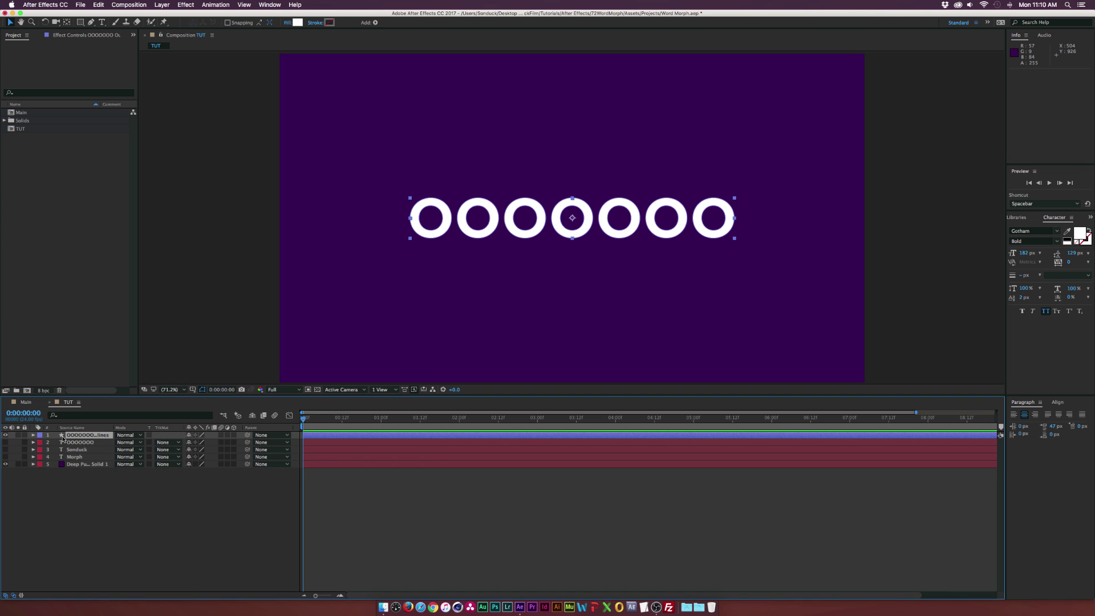
click(6, 437)
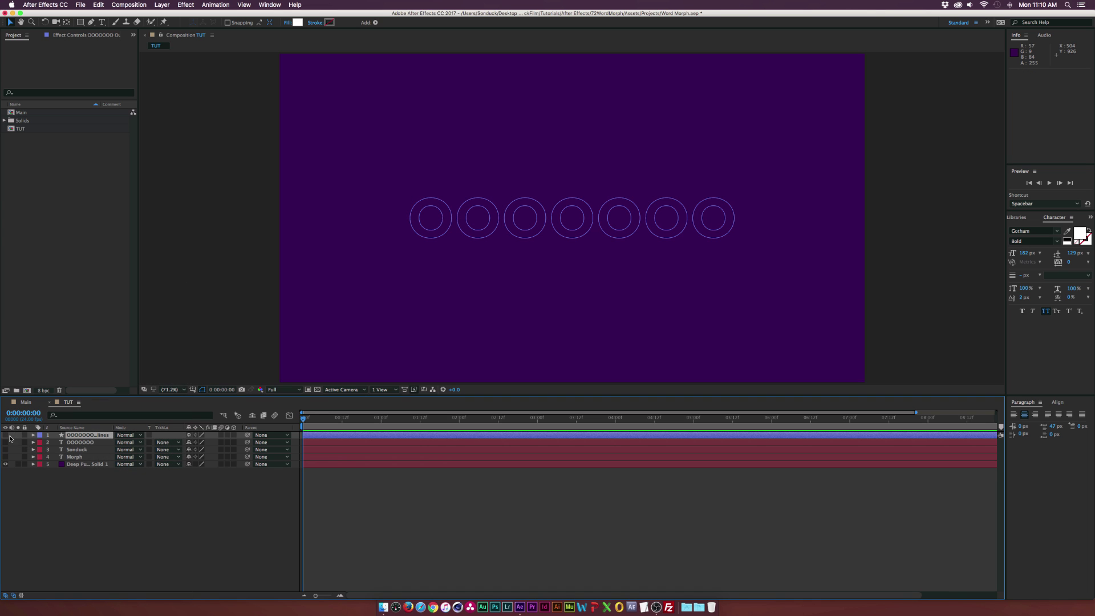
Step: Show the Sonduck text layer, create shapes from its text, and hide the resulting outlines layer
click(74, 449)
click(6, 450)
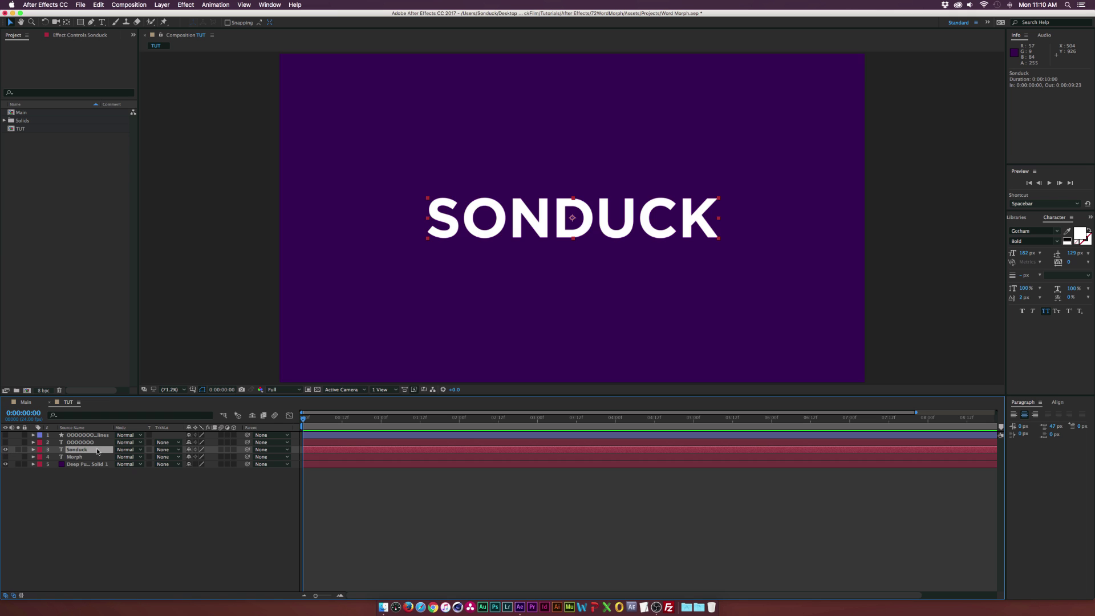
right_click(93, 453)
click(145, 490)
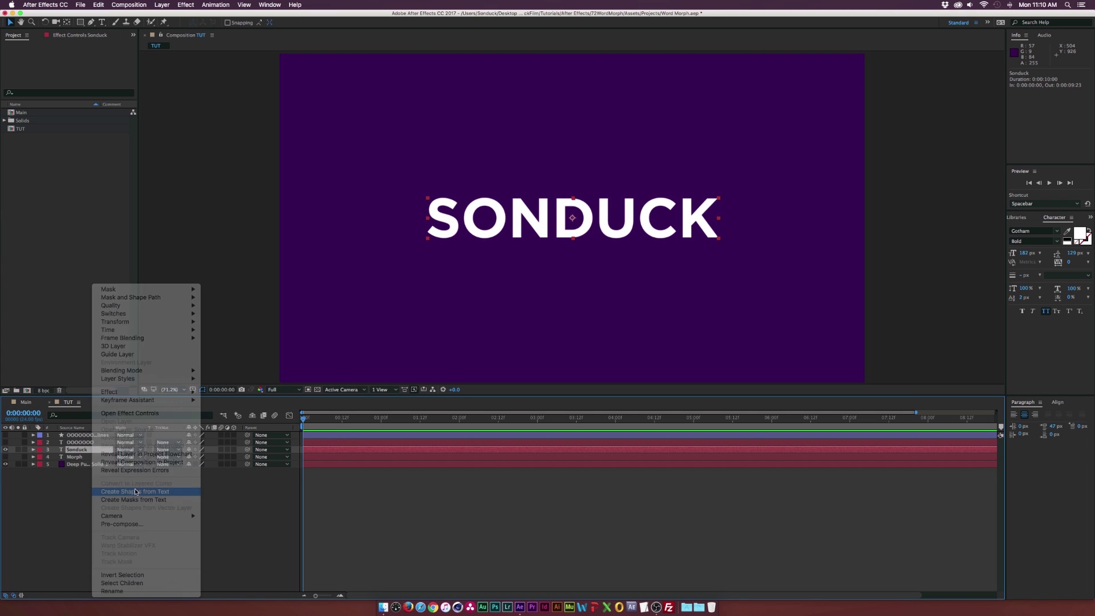
click(6, 435)
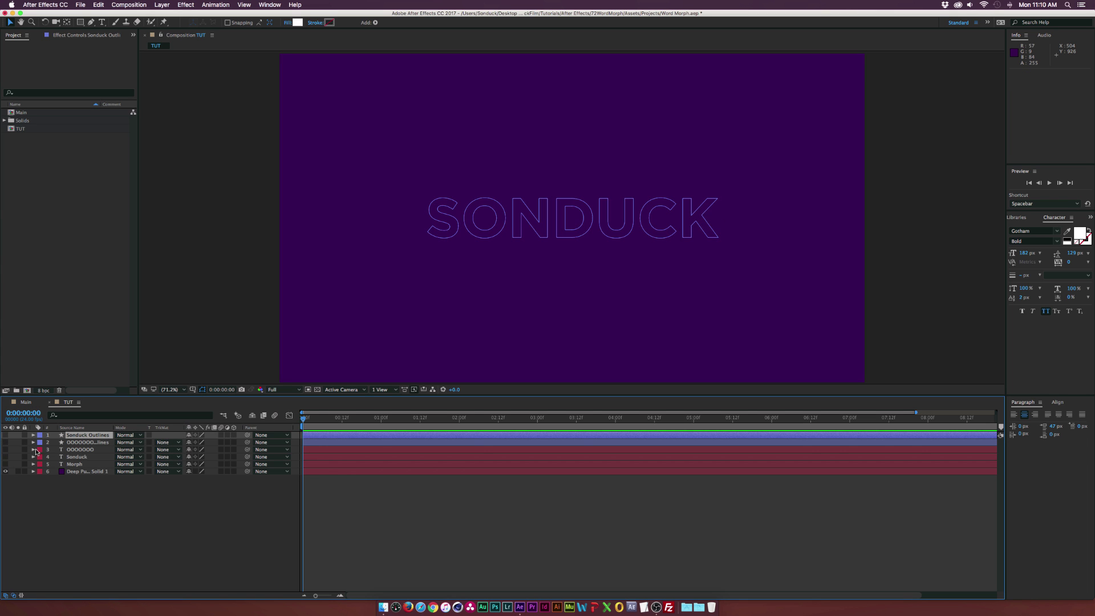
Step: Show the Morph text layer, create shapes from its text, and hide the resulting outlines layer
click(74, 464)
click(6, 464)
right_click(76, 467)
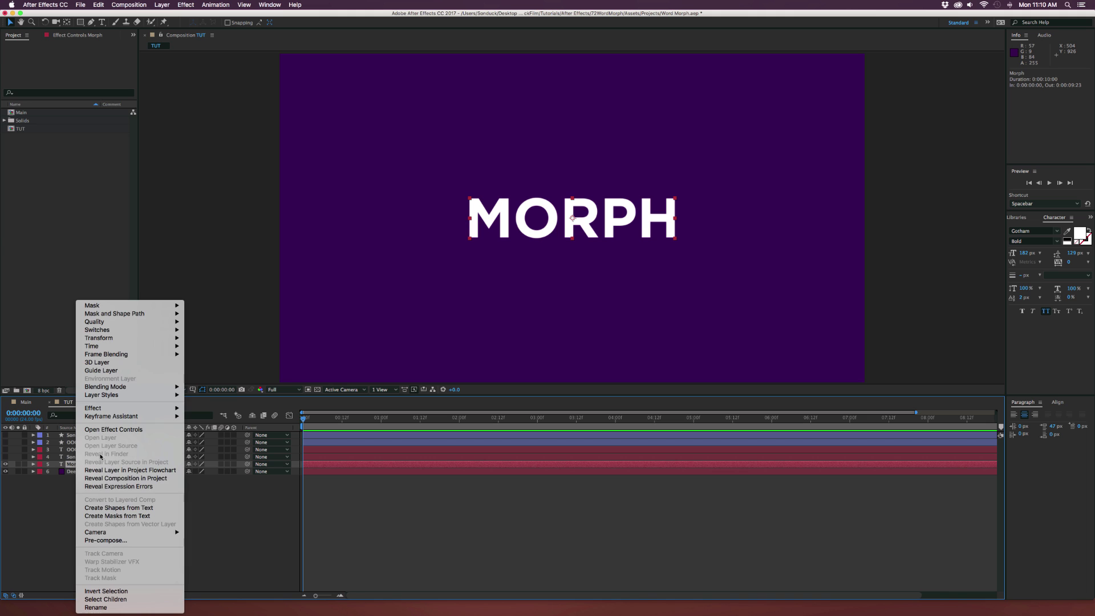
click(123, 508)
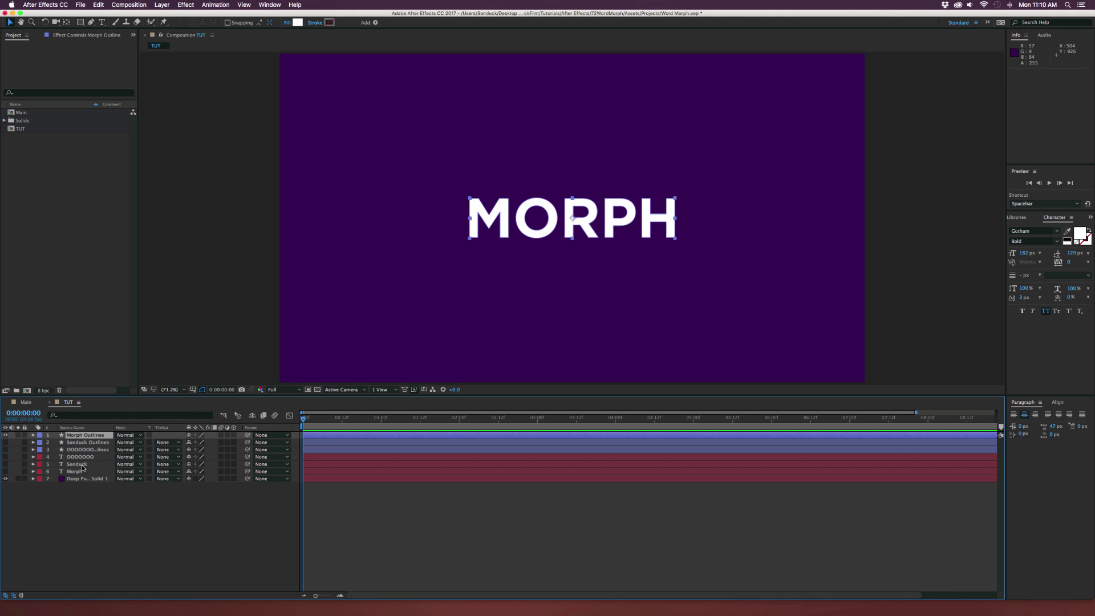
click(6, 435)
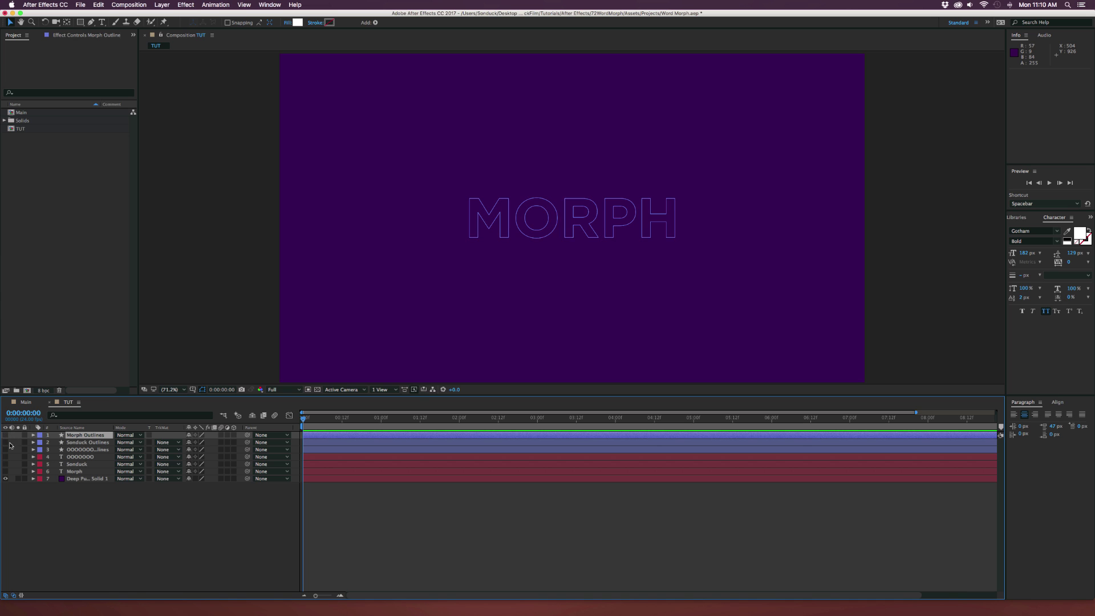
Step: Make the OOOOOOO outlines layer visible and expand its contents to list the letter groups
click(5, 450)
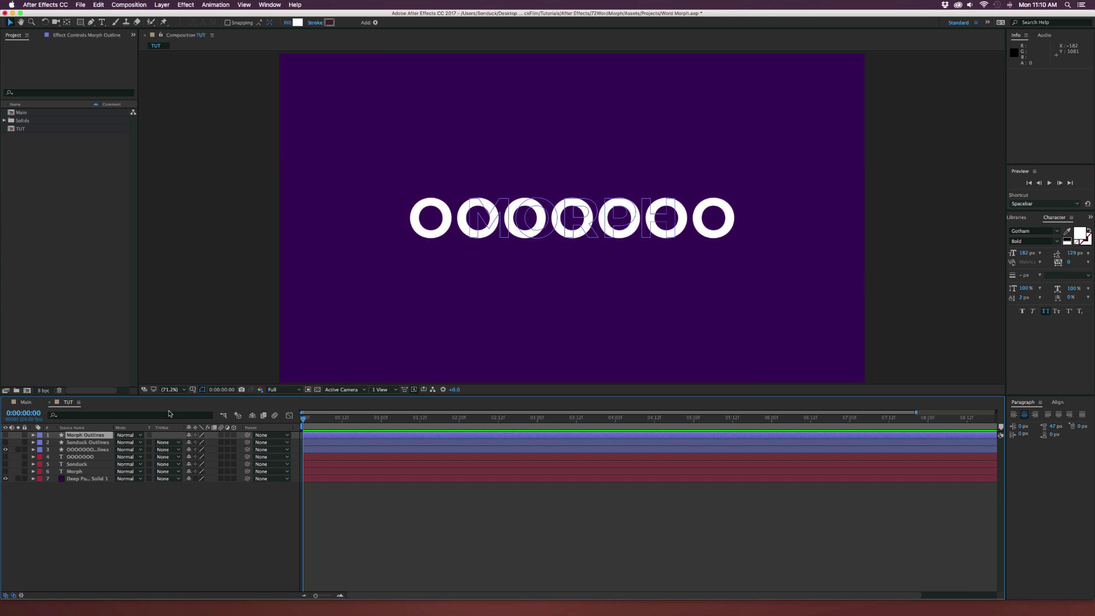
click(160, 525)
click(85, 450)
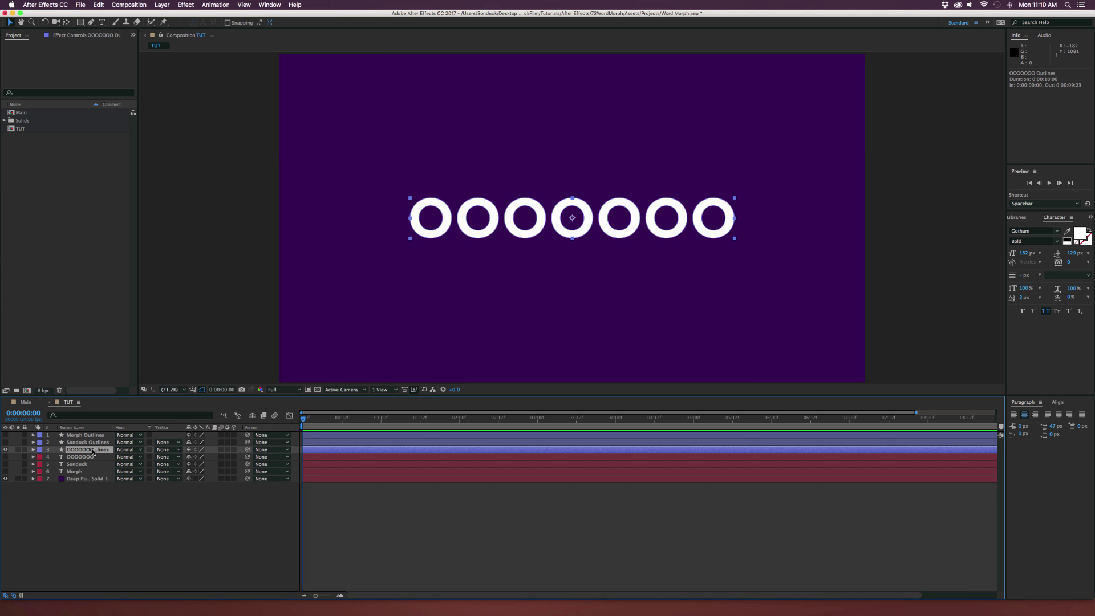
click(33, 450)
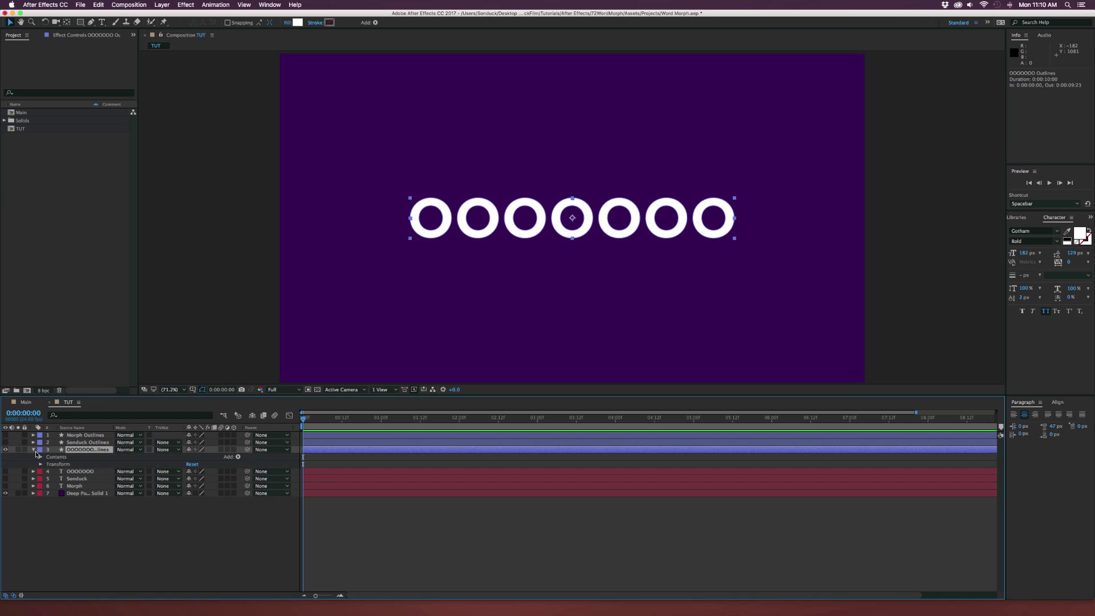
click(40, 457)
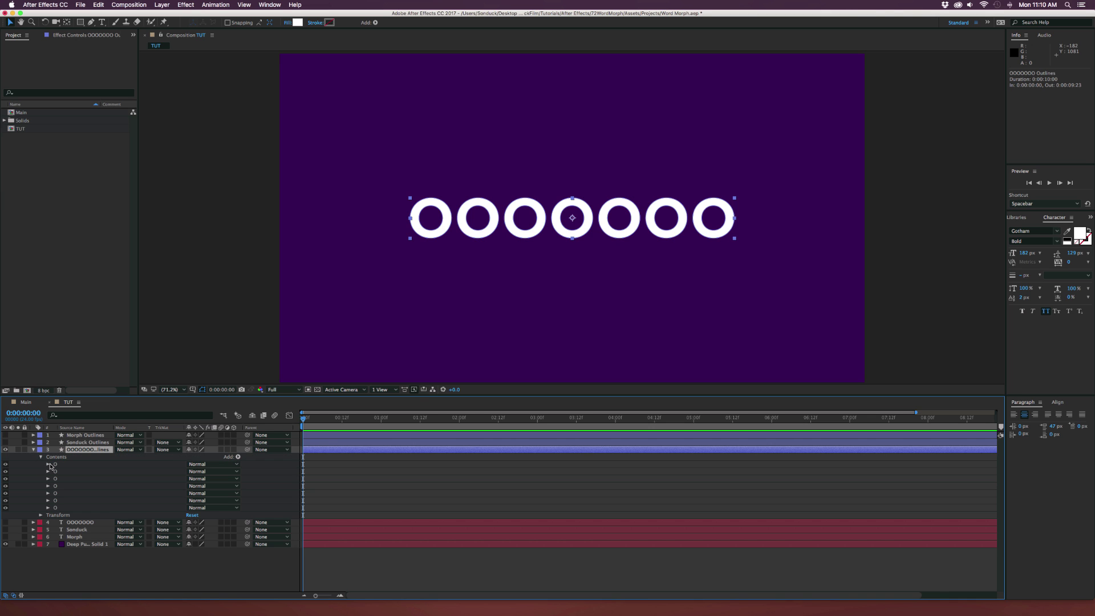
Step: Set path keyframes at 0:00:00:00 for both the outer and inner paths of the first O
click(48, 464)
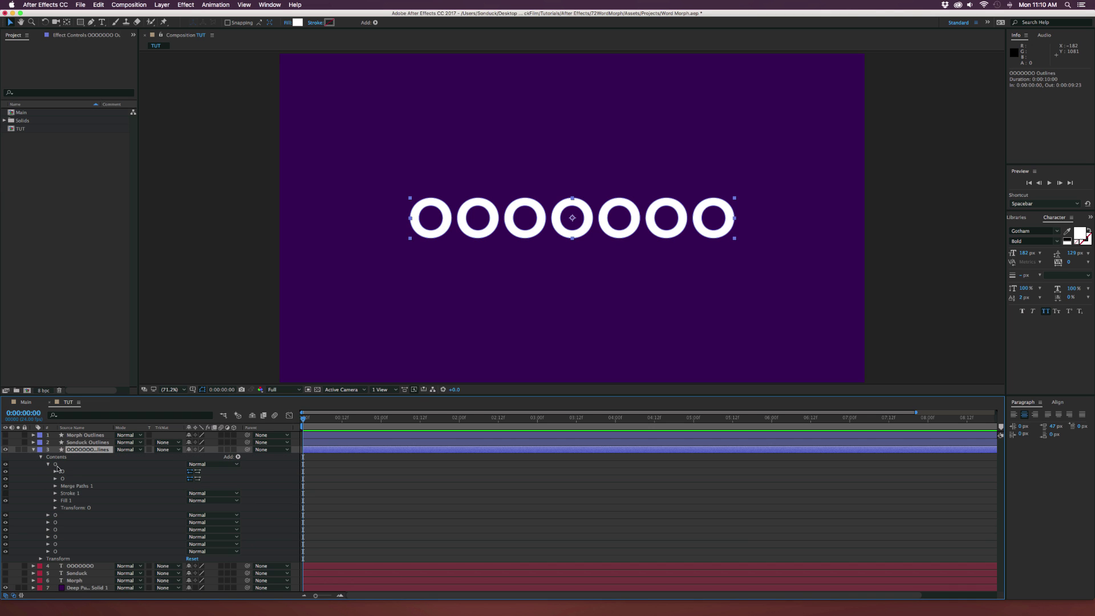
click(65, 478)
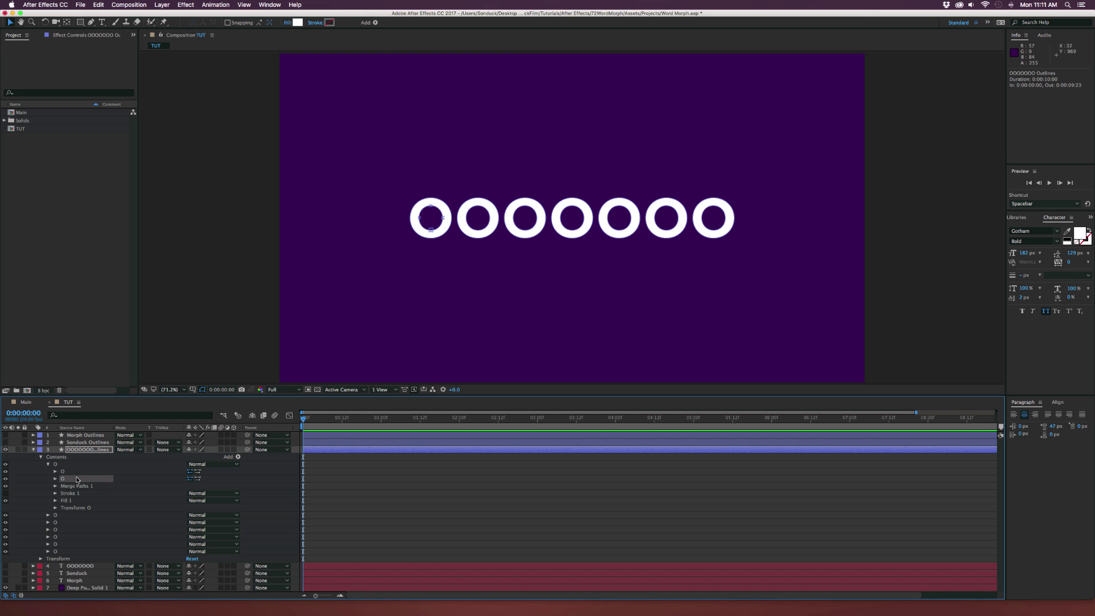
click(63, 465)
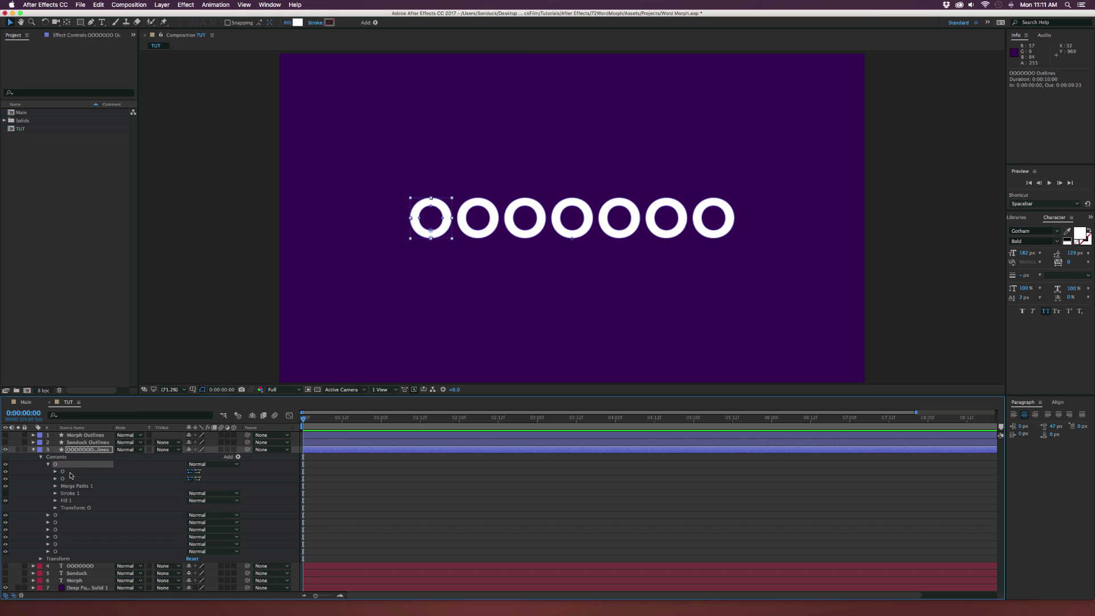
click(64, 473)
click(55, 472)
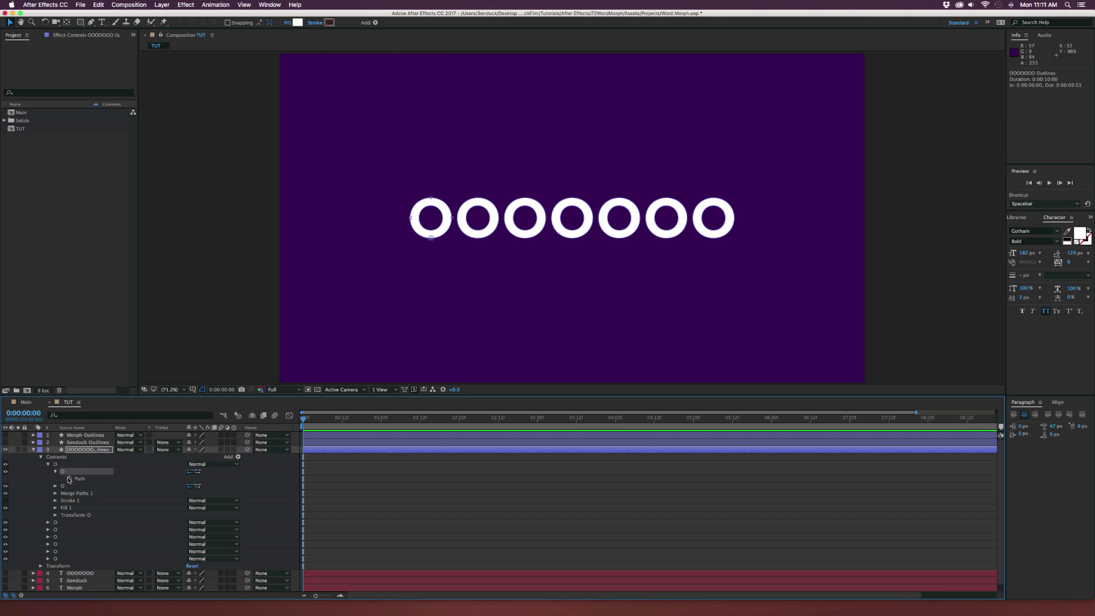
click(70, 479)
click(55, 487)
click(69, 494)
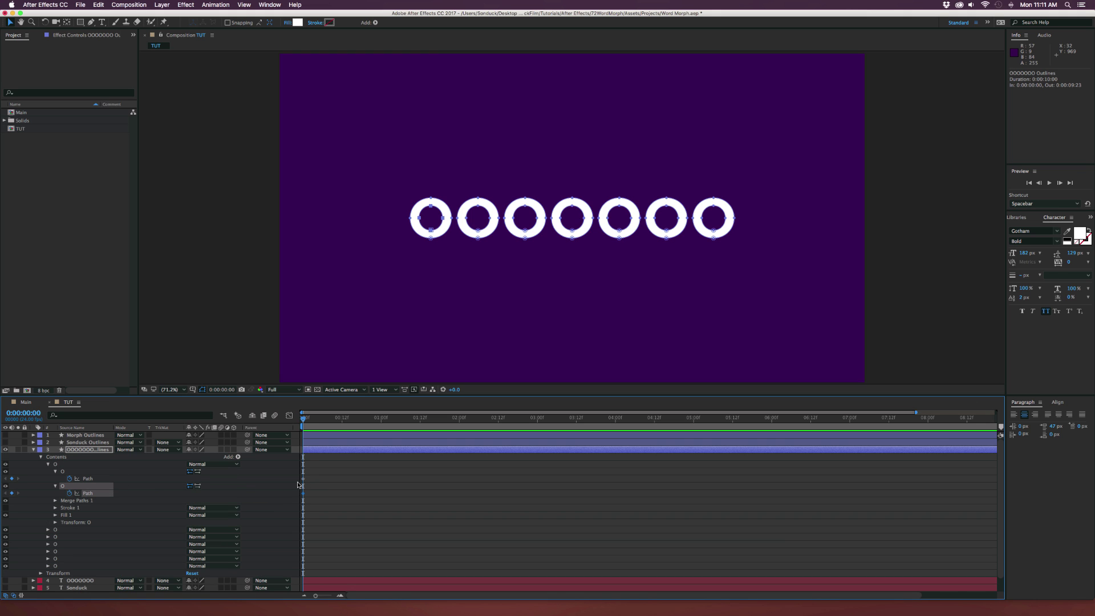
Step: Collapse the first O and set starting keyframes for both paths of the second O
click(48, 465)
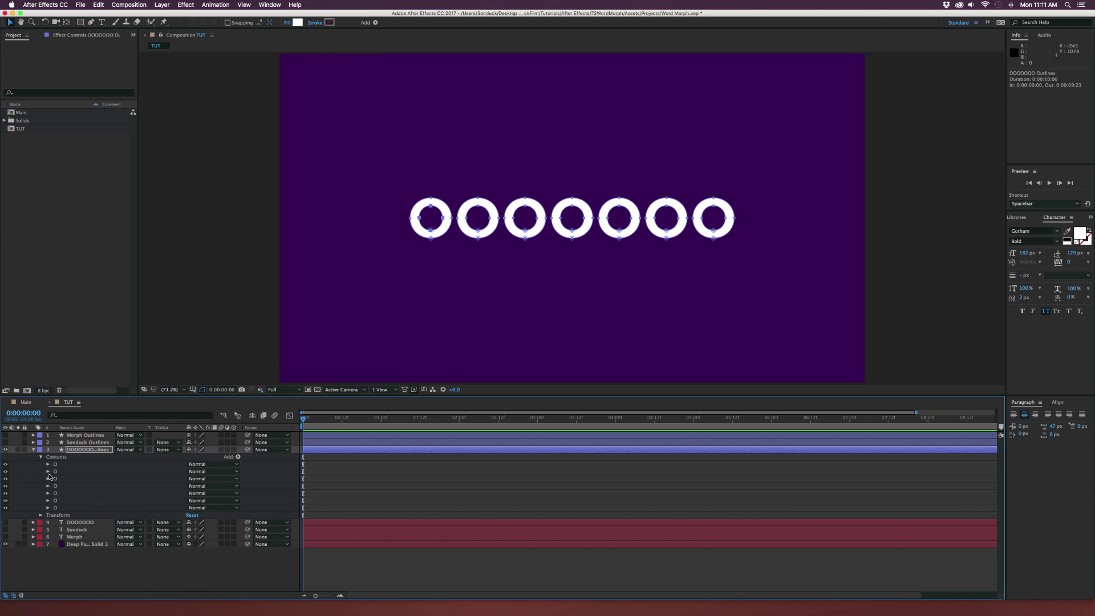
click(48, 473)
click(56, 478)
click(55, 493)
drag(63, 488, 71, 507)
click(49, 472)
Step: Set path keyframes at the start for both paths of the third O
click(48, 479)
click(55, 486)
click(70, 494)
click(55, 500)
click(71, 508)
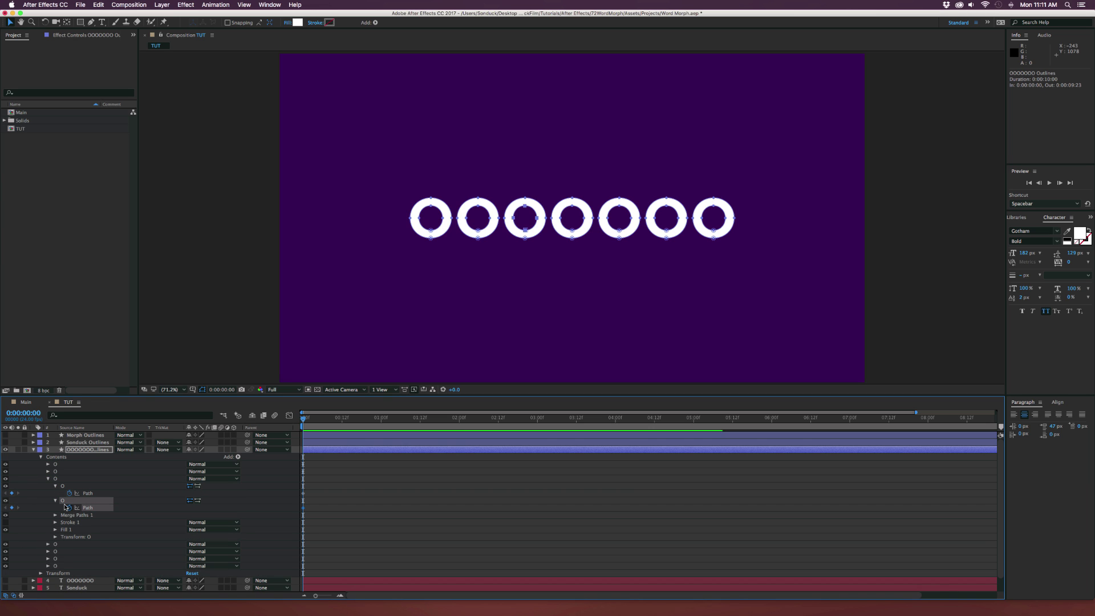
Step: Keyframe both paths of the remaining four O's at the start and show only the outlines layer's keyframed properties
click(48, 545)
scroll(67, 555, down, 3)
click(48, 559)
scroll(98, 542, up, 2)
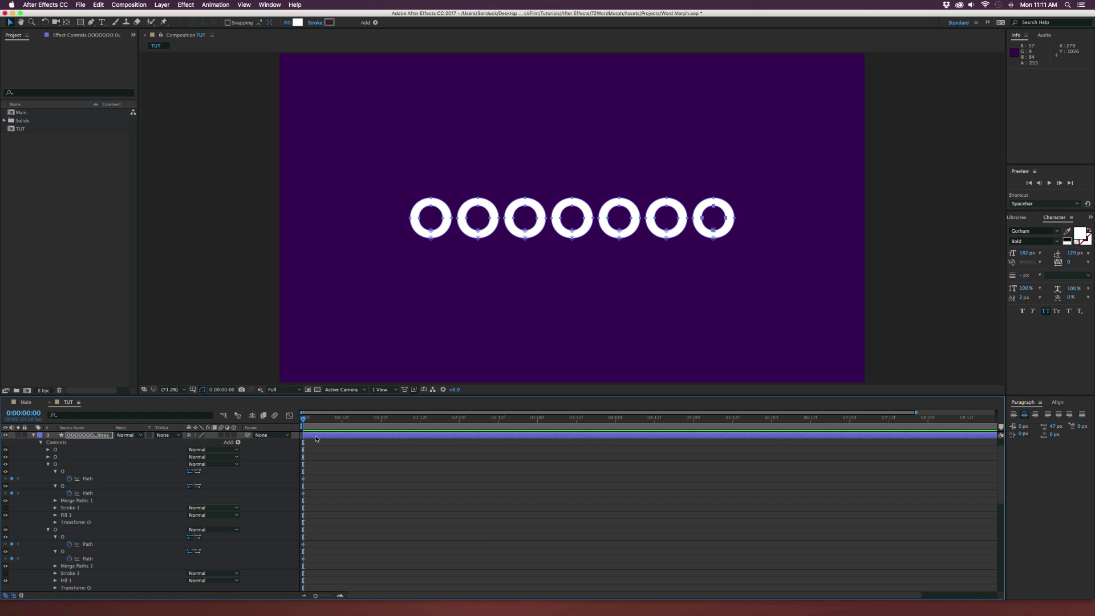
click(317, 438)
key(u)
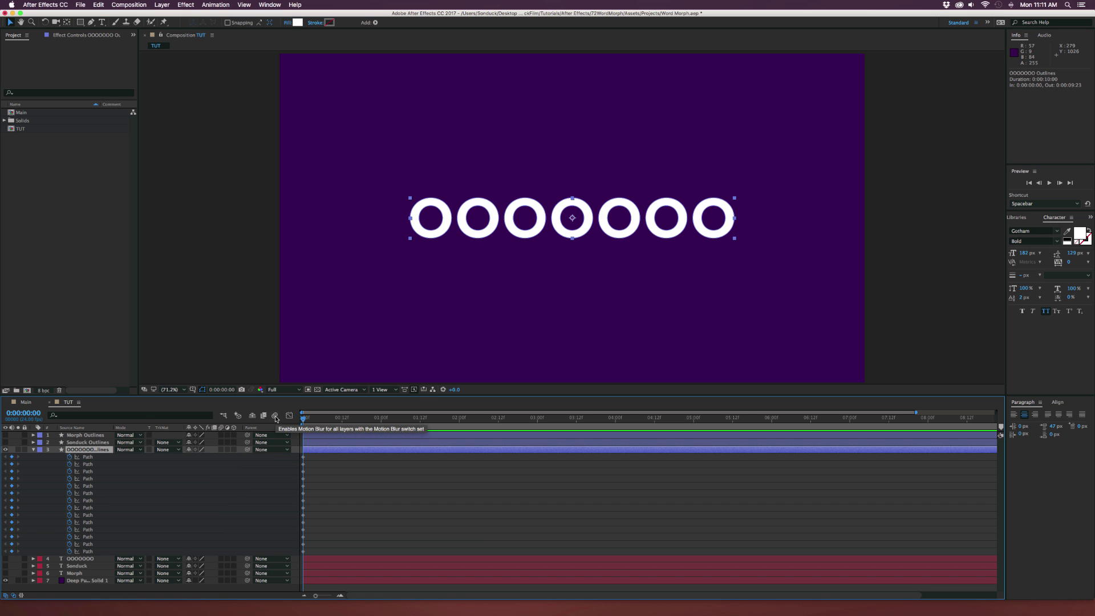
click(98, 464)
click(90, 472)
shift+click(91, 480)
click(390, 493)
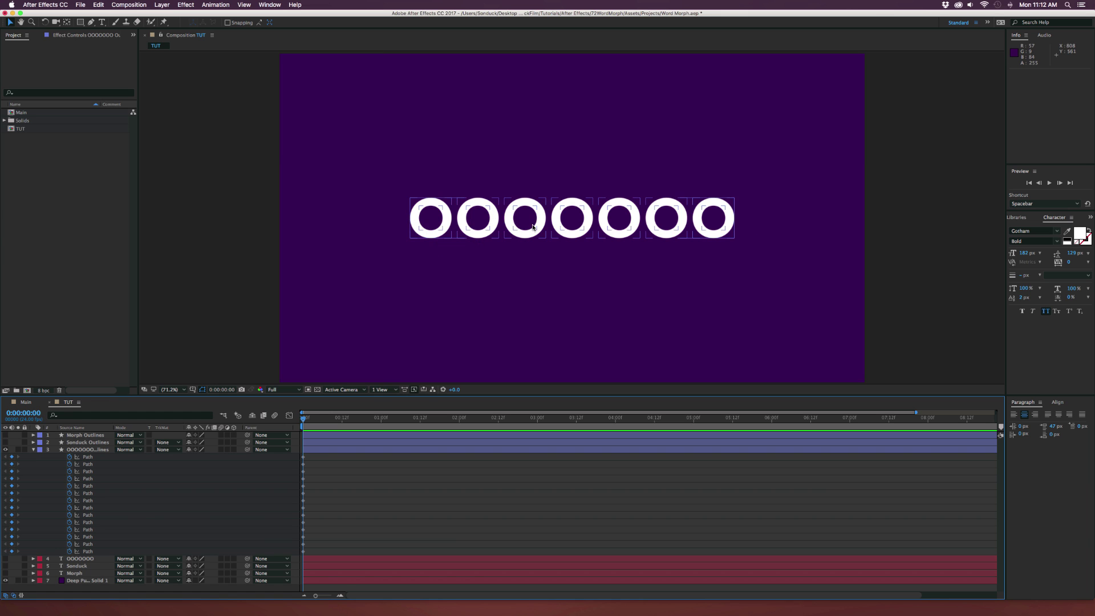
Step: Copy the M path from Morph Outlines onto both paths of the first O at 0:00:01:00
click(34, 436)
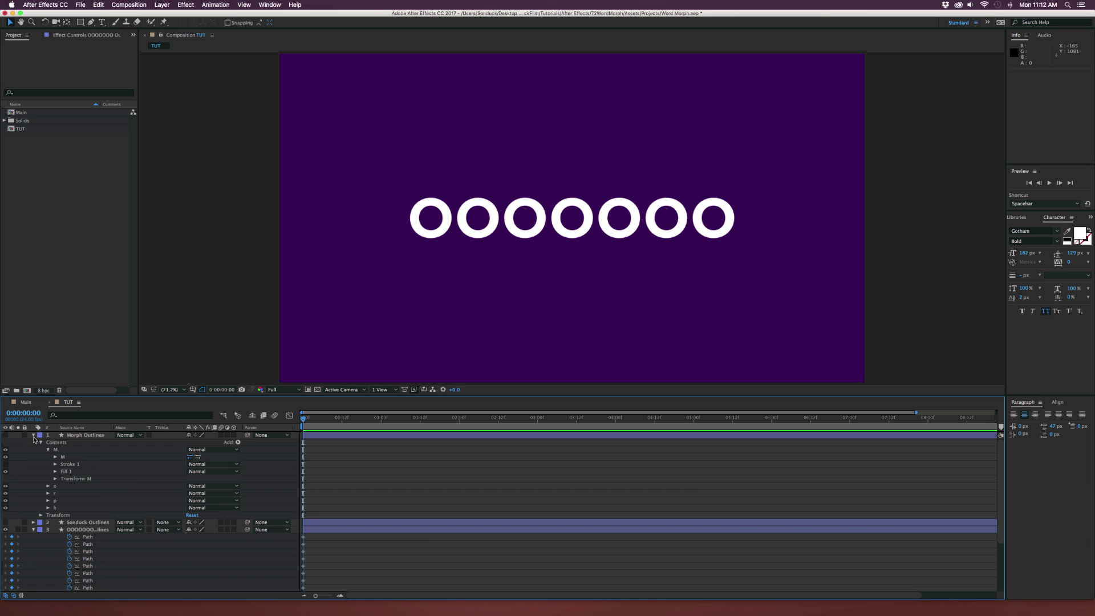
click(54, 457)
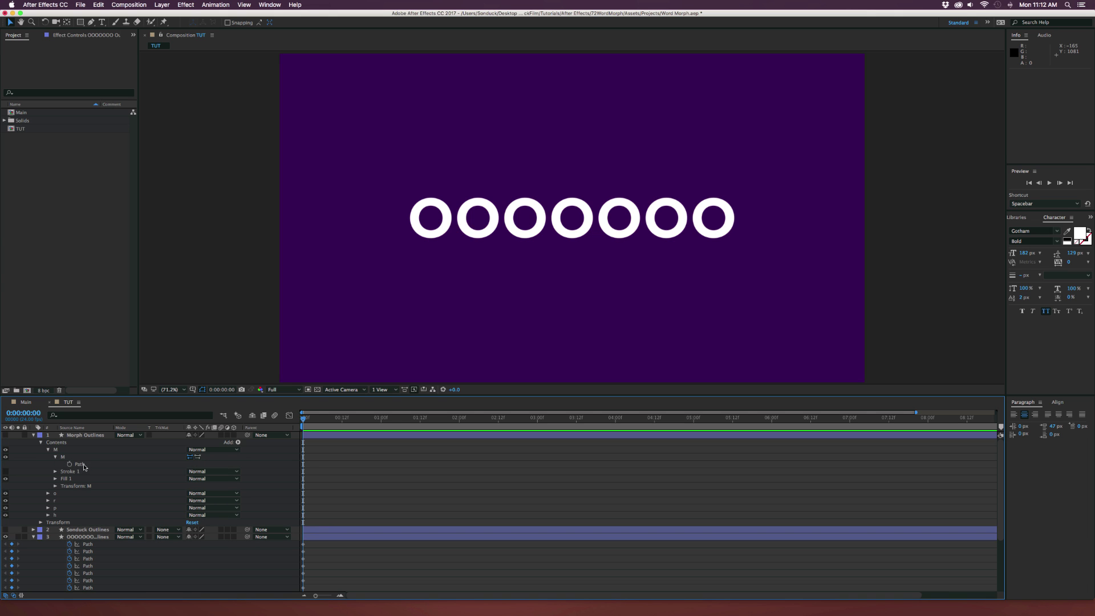
click(81, 465)
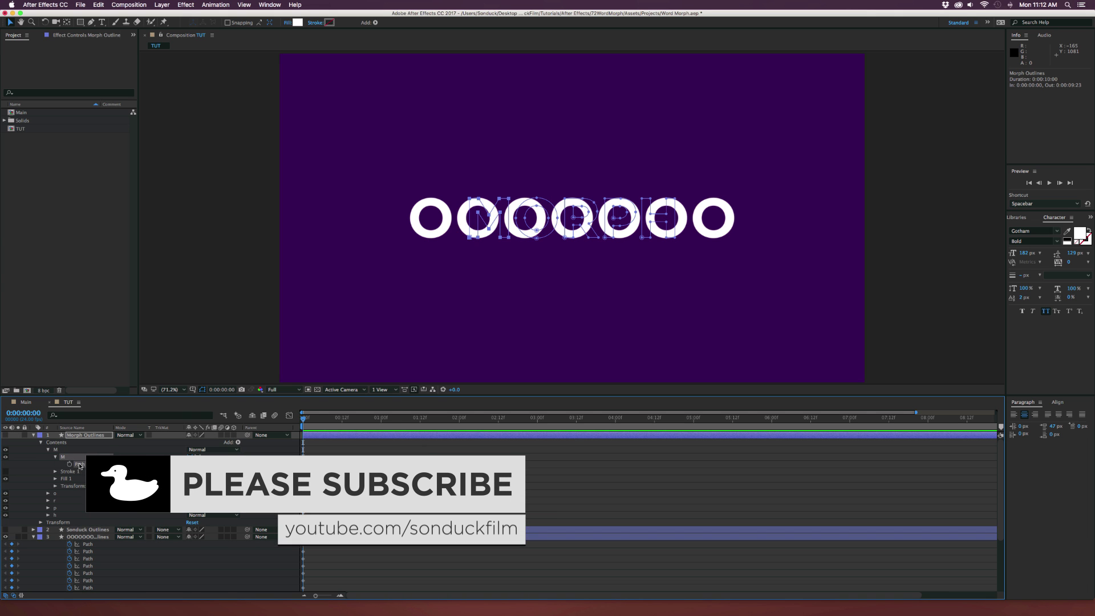
click(88, 544)
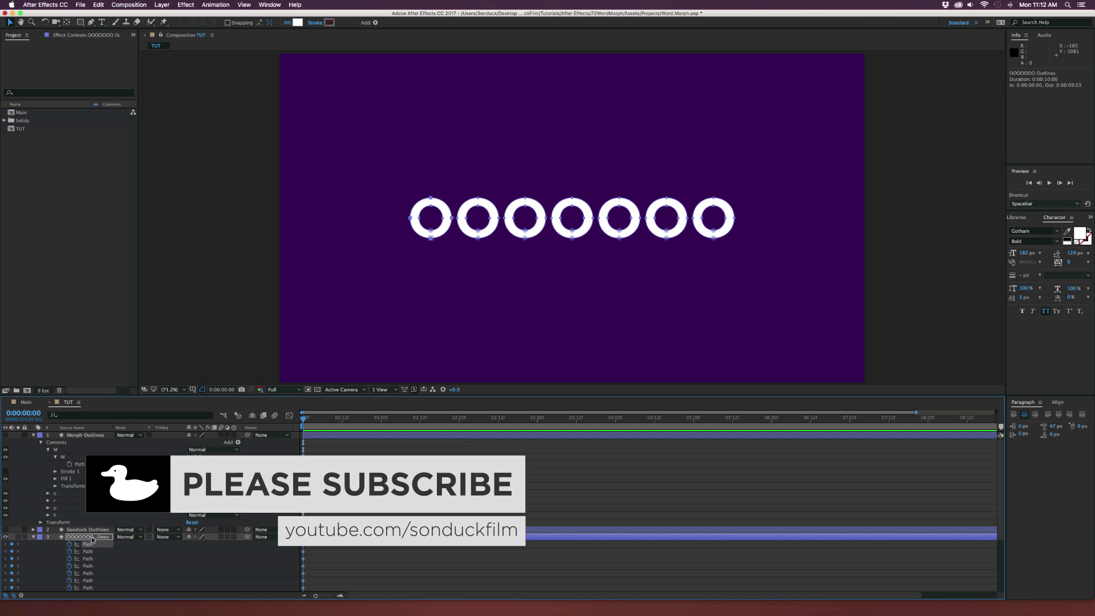
shift+click(87, 552)
scroll(172, 513, down, 3)
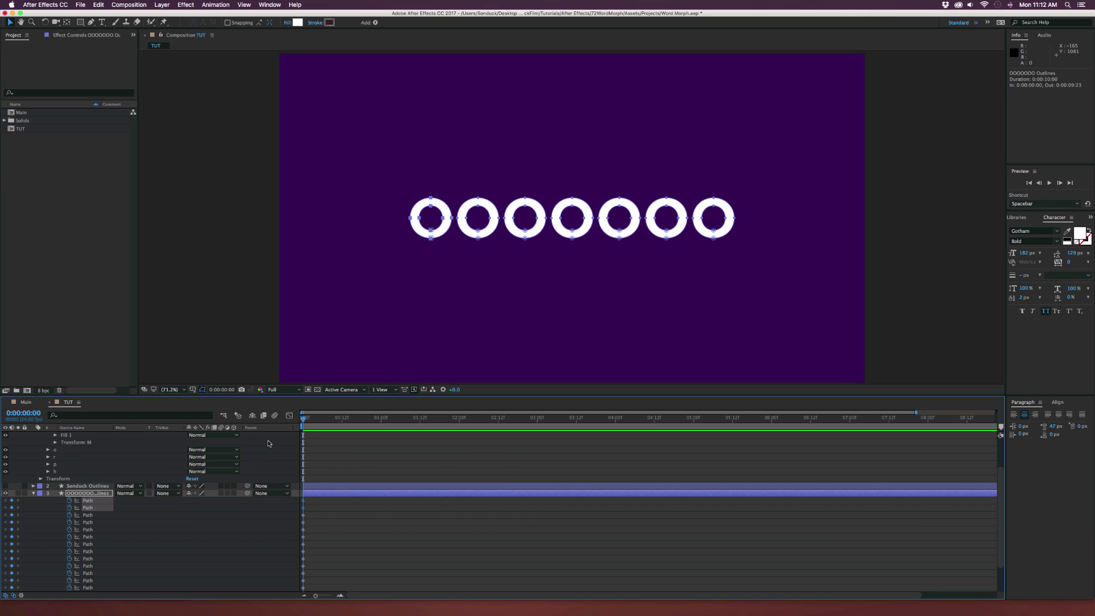
drag(331, 419, 381, 422)
key(super+v)
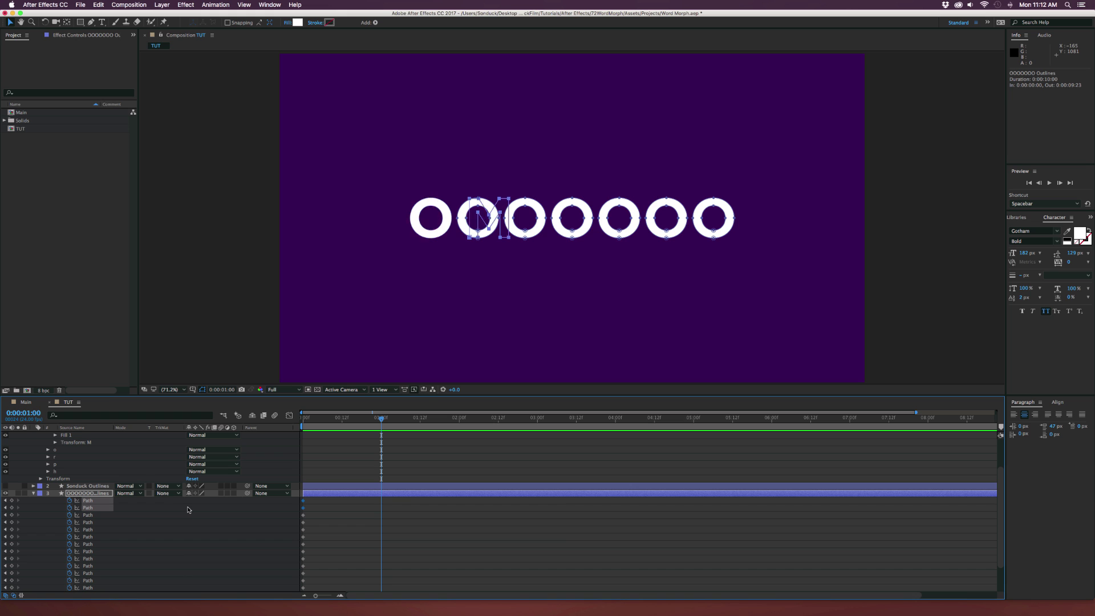
click(349, 462)
Step: Scrub through the first second of the timeline to check the first O's morph into the M
click(88, 501)
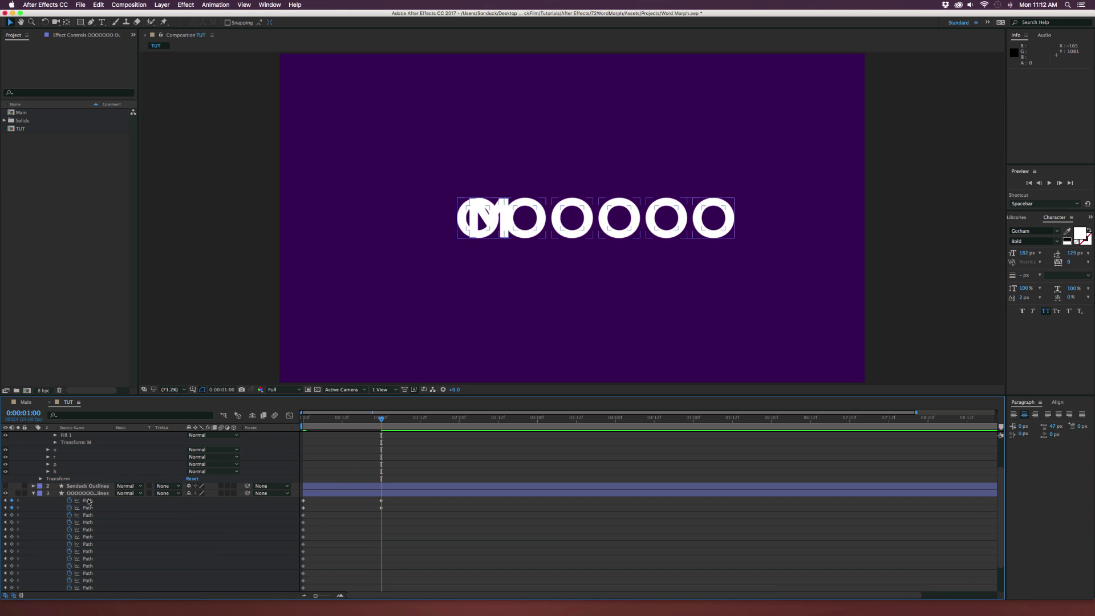
click(334, 449)
mouse_move(373, 420)
mouse_down()
mouse_move(304, 422)
mouse_move(381, 431)
mouse_up()
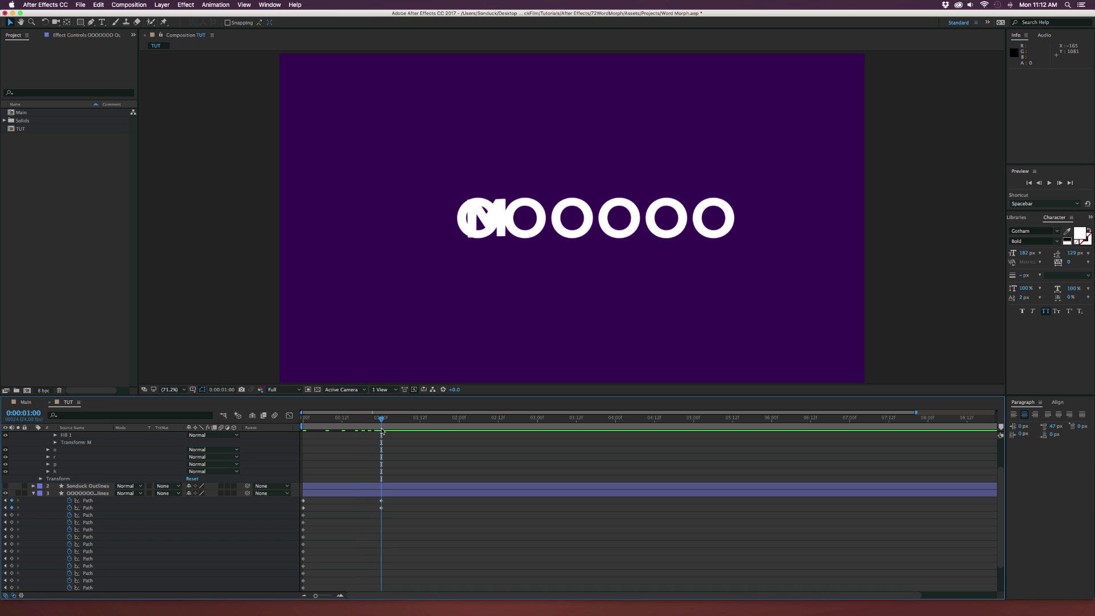
click(55, 546)
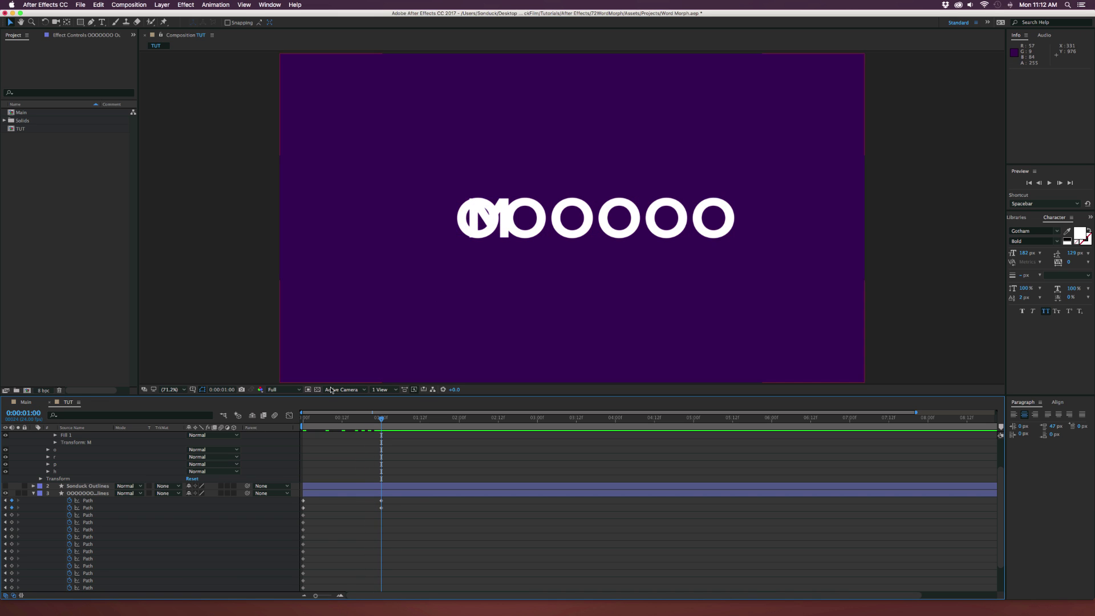
Step: Paste the copied M path onto both paths of the second O at 0:00:01:00
click(88, 516)
shift+click(89, 522)
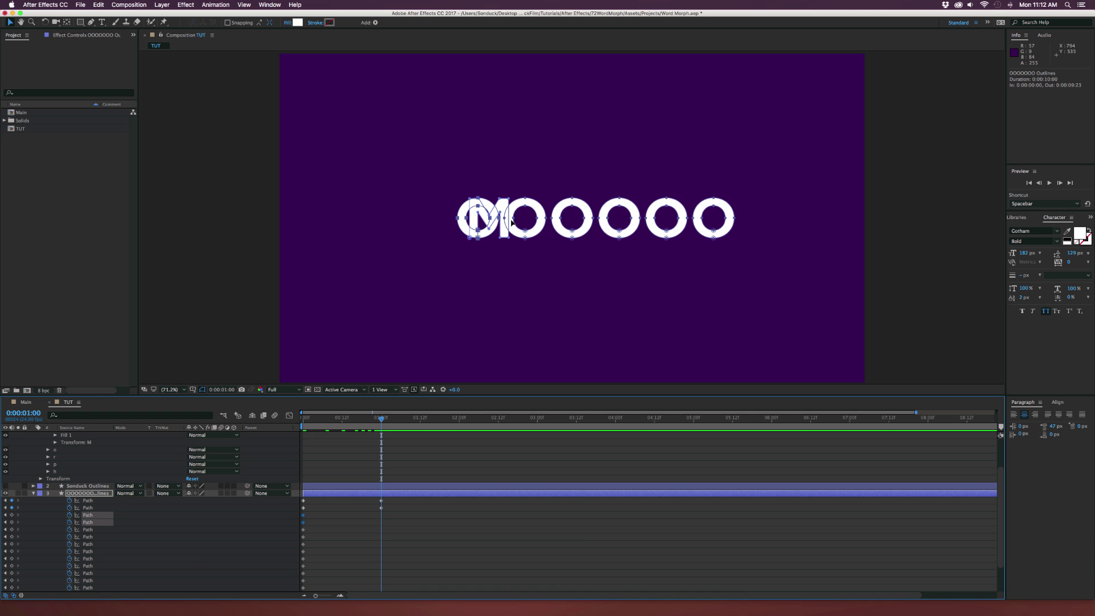
key(super+v)
Step: Copy the outer path of the O in Morph Outlines onto the third O's first path at 0:00:01:00
scroll(102, 519, up, 3)
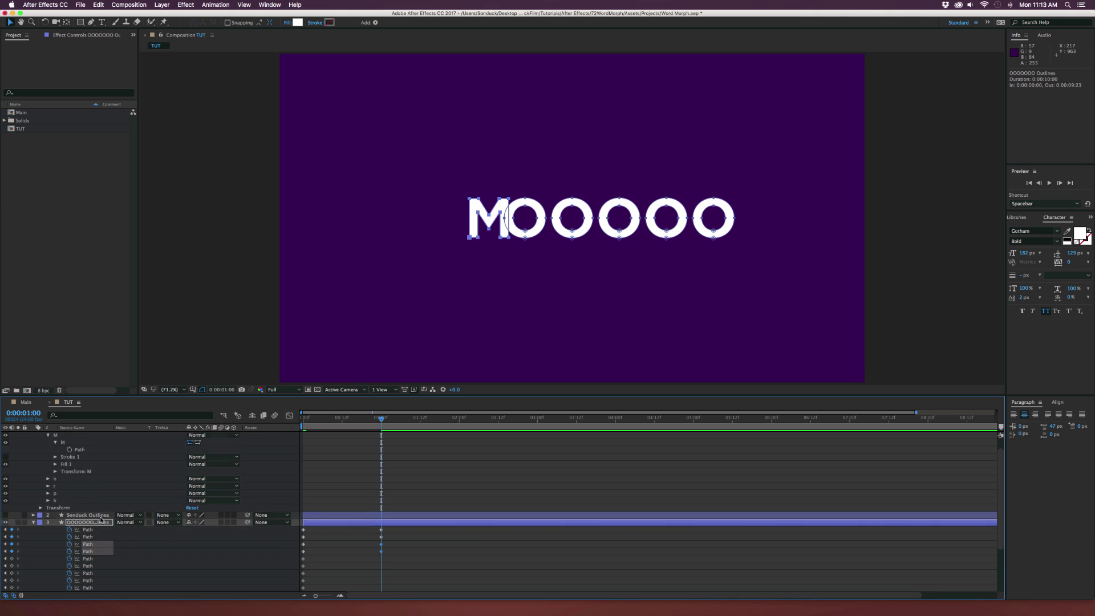
click(48, 494)
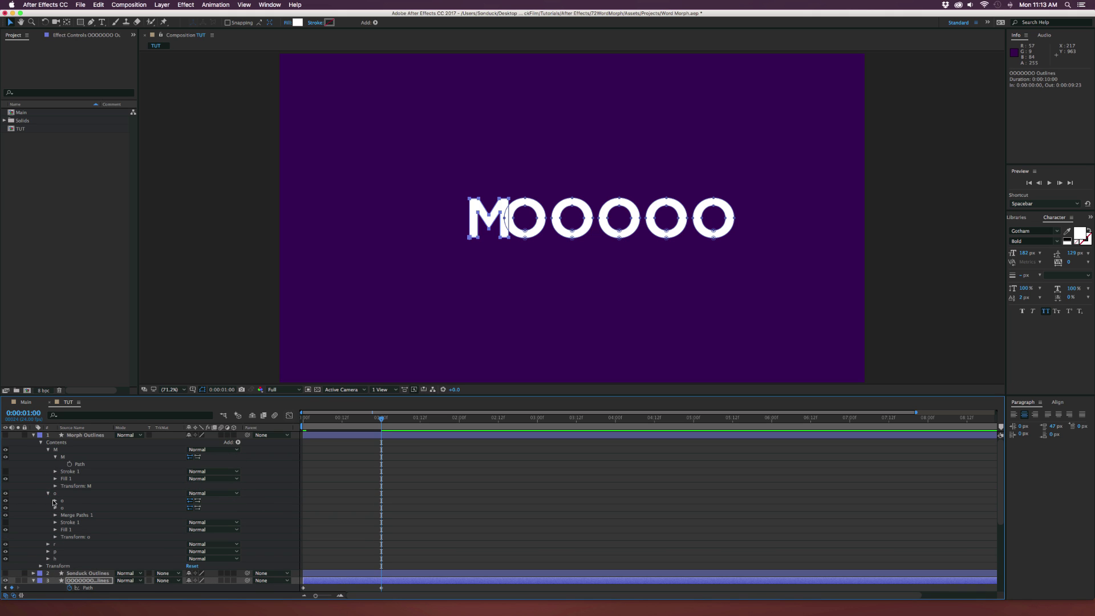
click(55, 501)
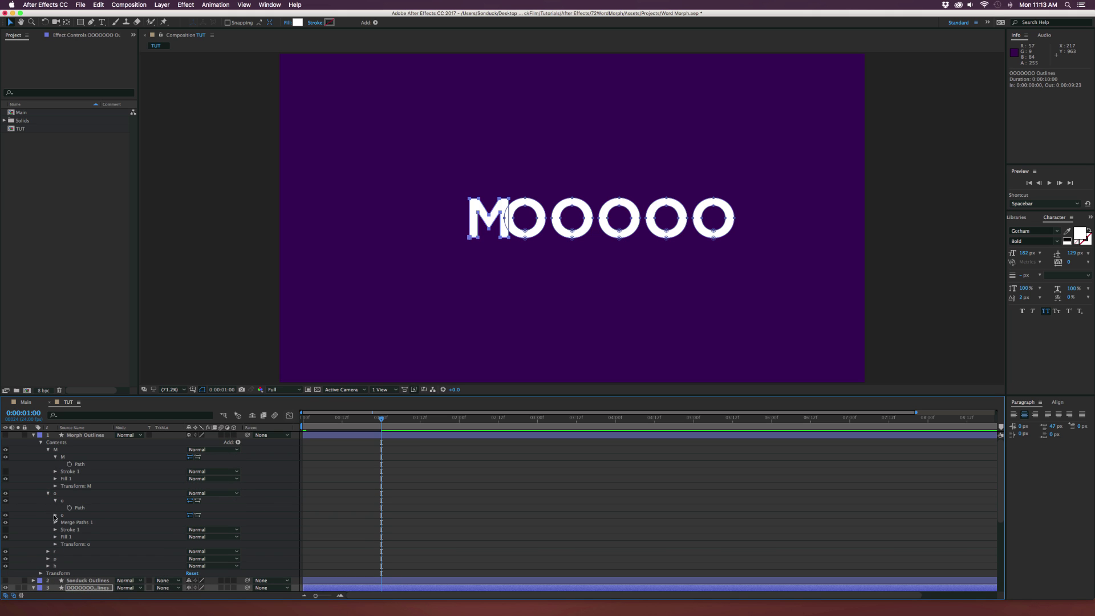
click(55, 515)
click(81, 508)
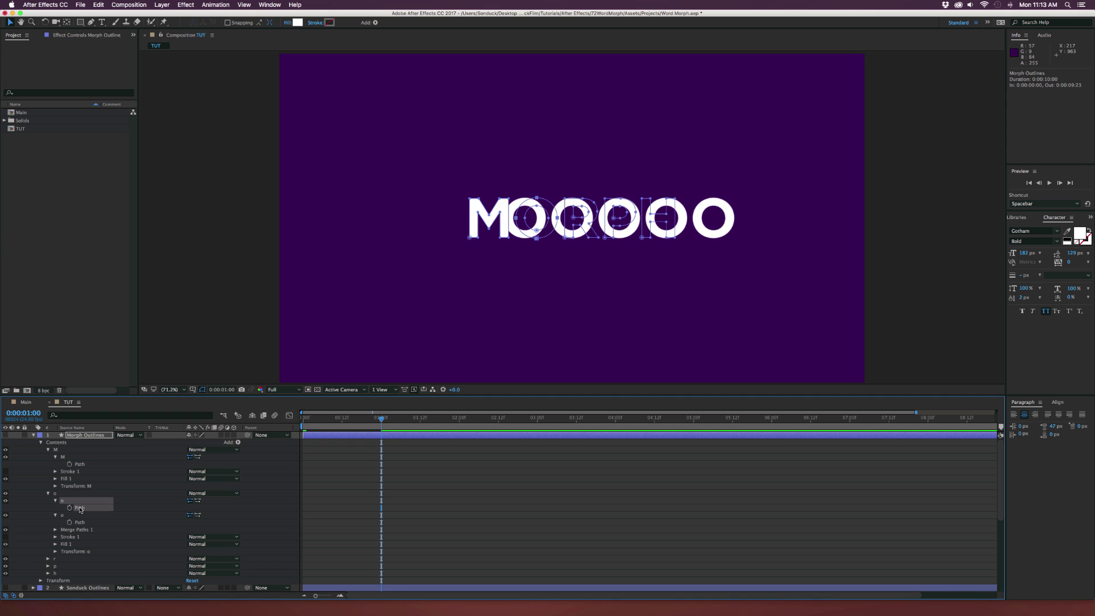
scroll(94, 501, down, 8)
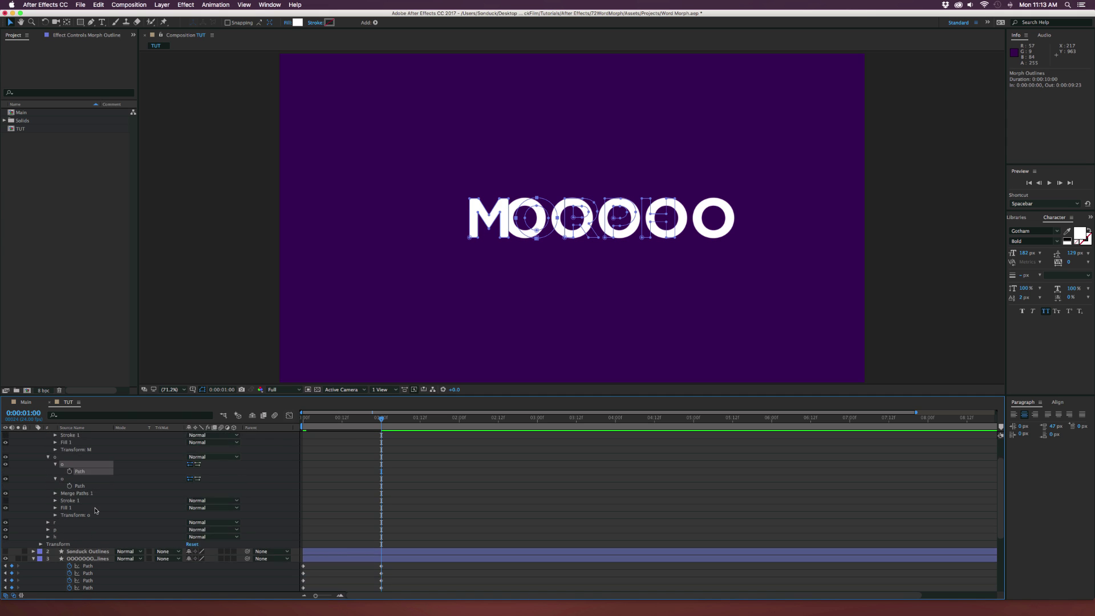
click(90, 494)
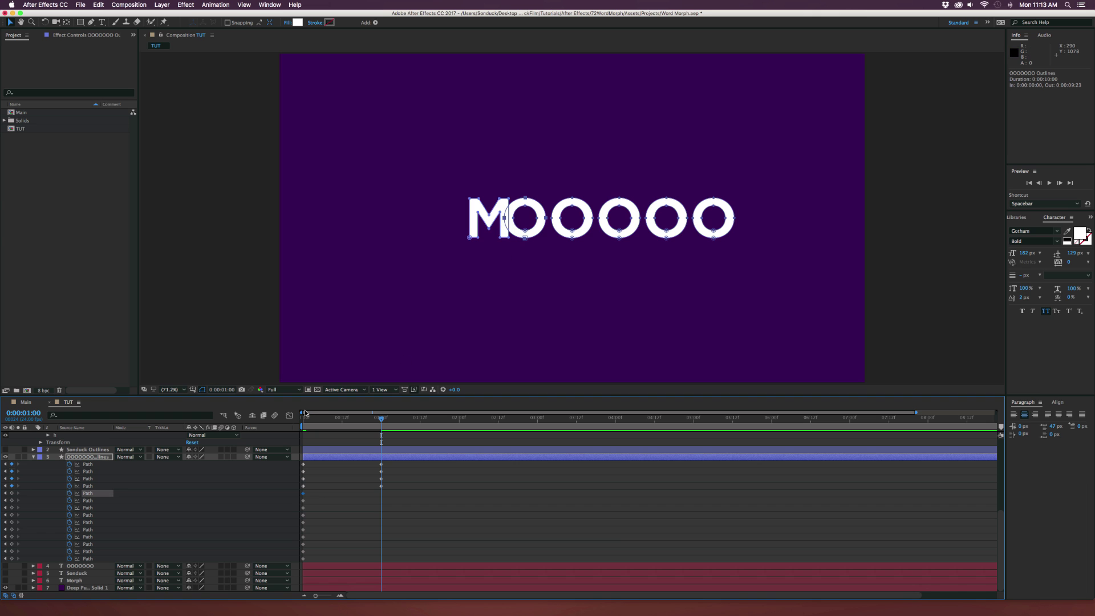
key(cmd+v)
Step: Copy the inner path of the O in Morph Outlines onto the third O's second path at 0:00:01:00
scroll(77, 505, up, 1)
scroll(77, 505, up, 5)
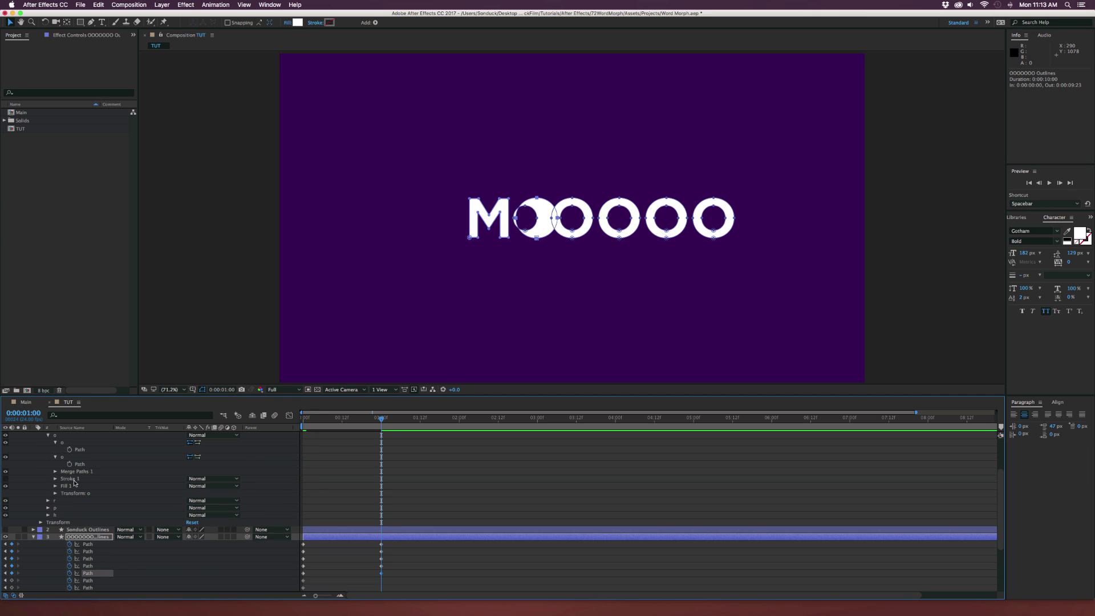
click(81, 464)
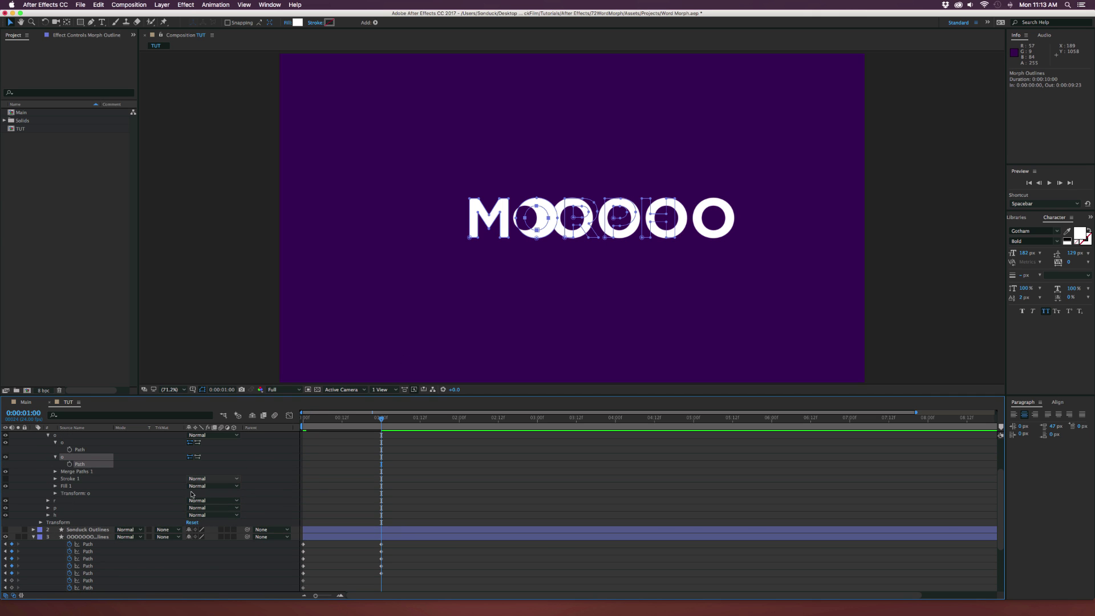
scroll(115, 515, down, 4)
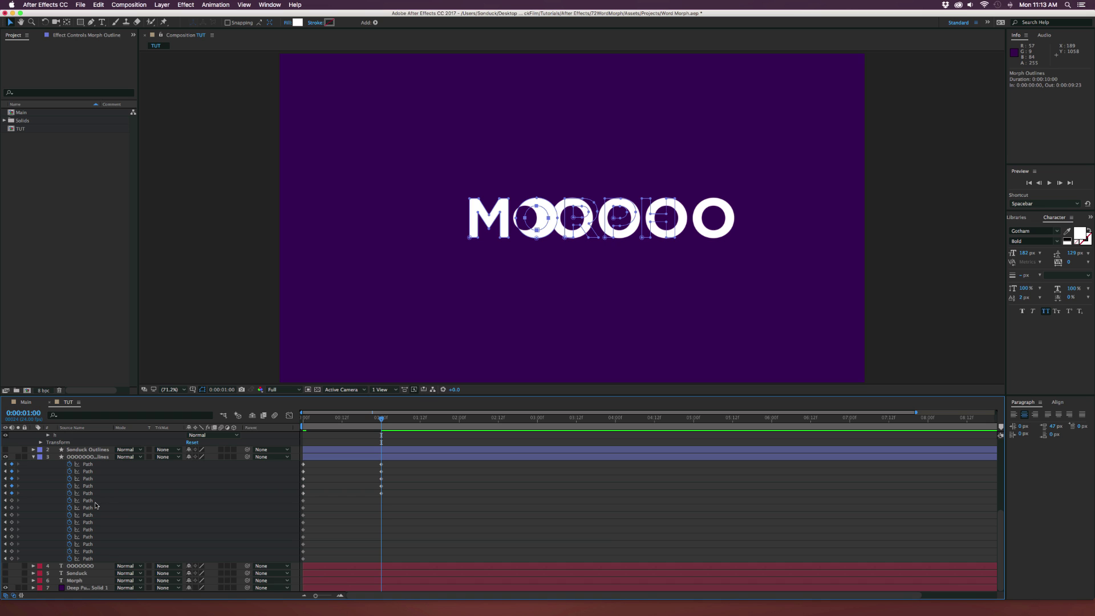
click(95, 501)
key(ctrl+v)
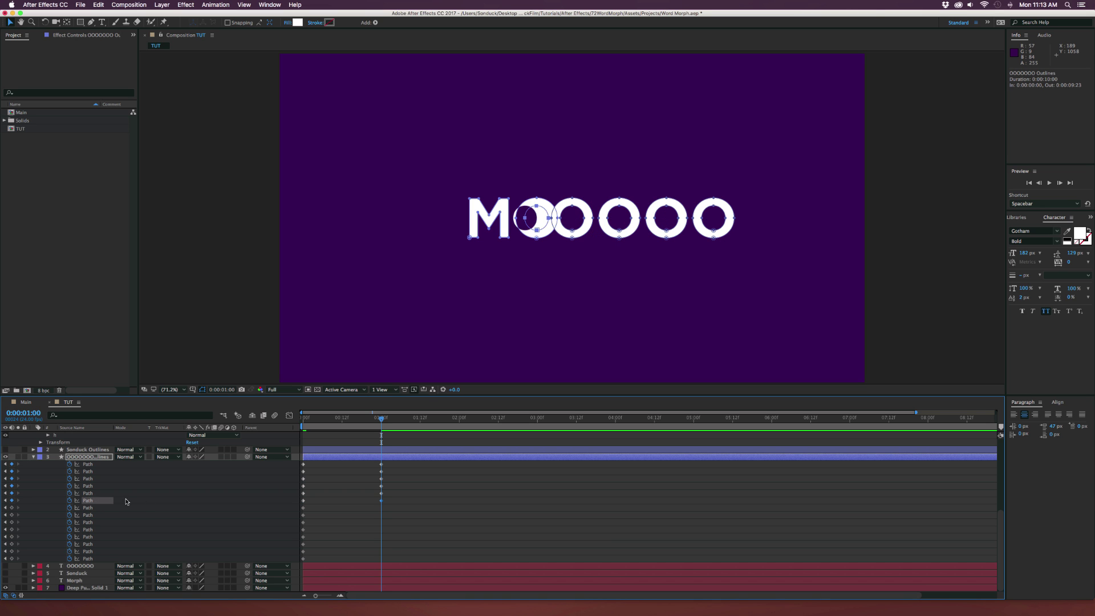
Step: Copy the outer path of the R in Morph Outlines onto the fourth O's first path at 0:00:01:00
scroll(153, 499, up, 2)
scroll(65, 501, up, 5)
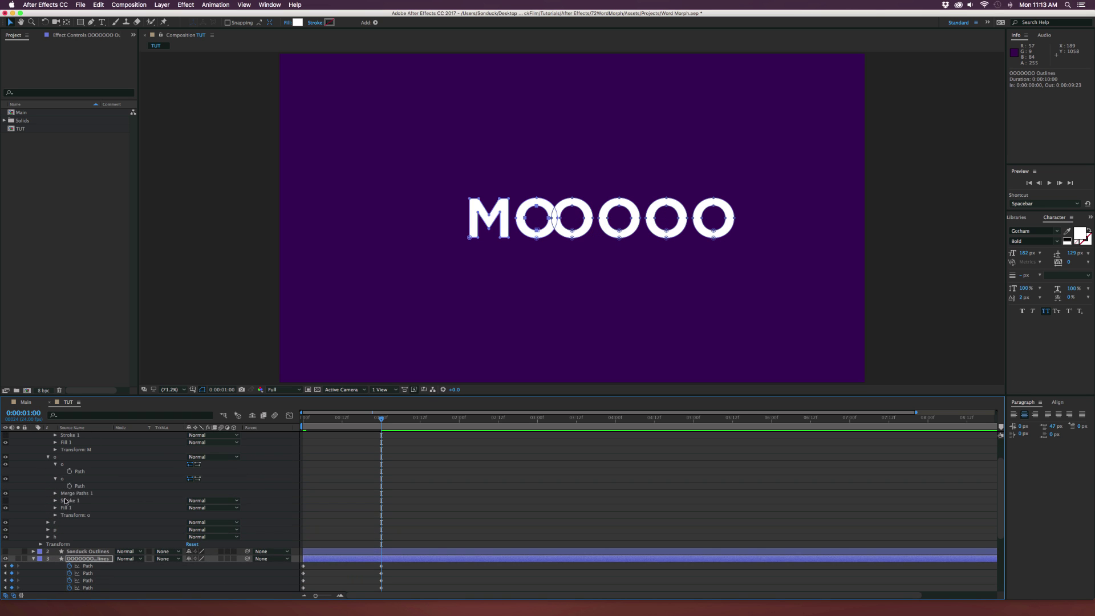
click(47, 523)
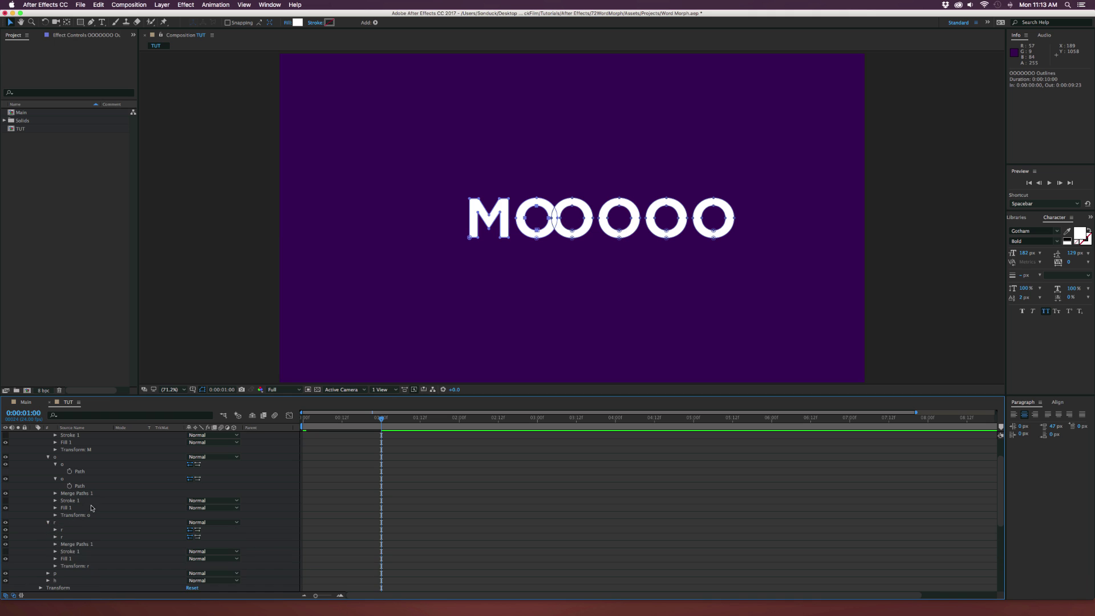
click(55, 530)
click(80, 538)
scroll(118, 531, down, 8)
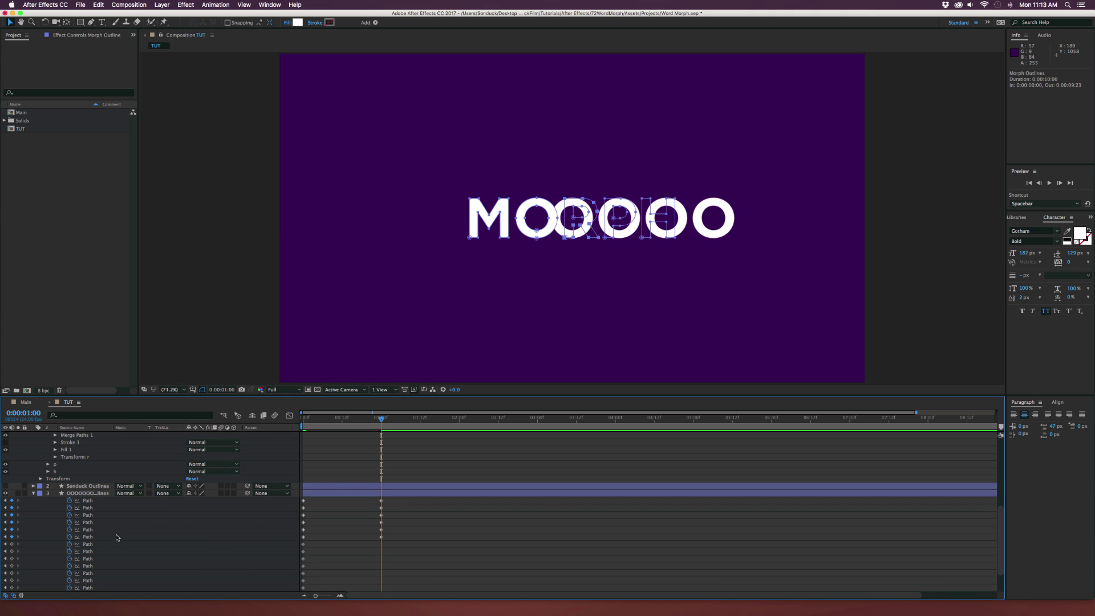
click(94, 547)
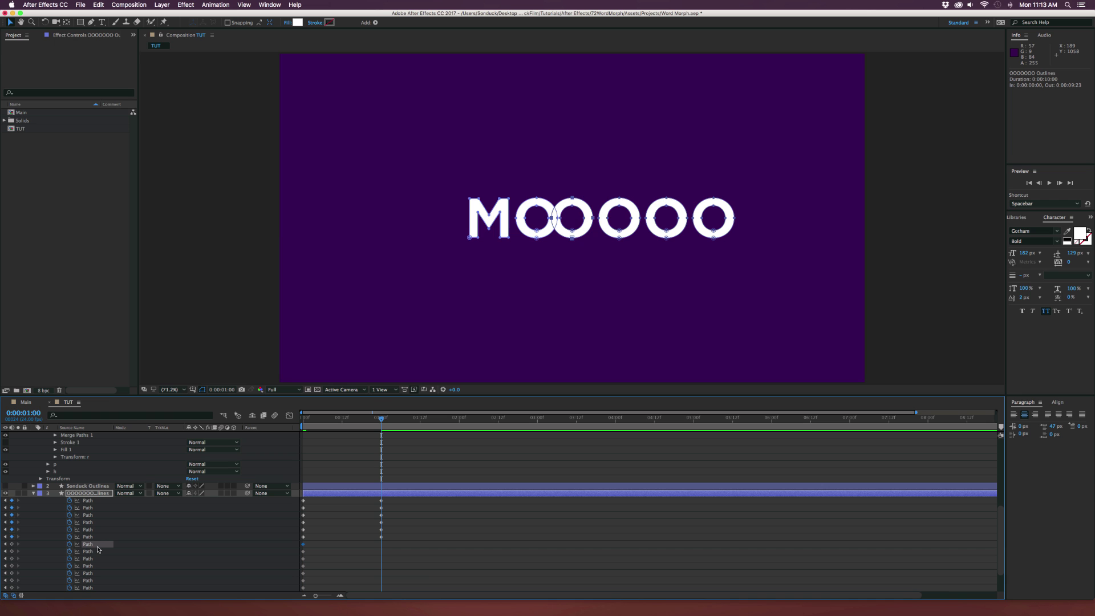
key(cmd+v)
Step: Copy the inner path of the R in Morph Outlines onto the fourth O's second path at 0:00:01:00
scroll(86, 525, up, 5)
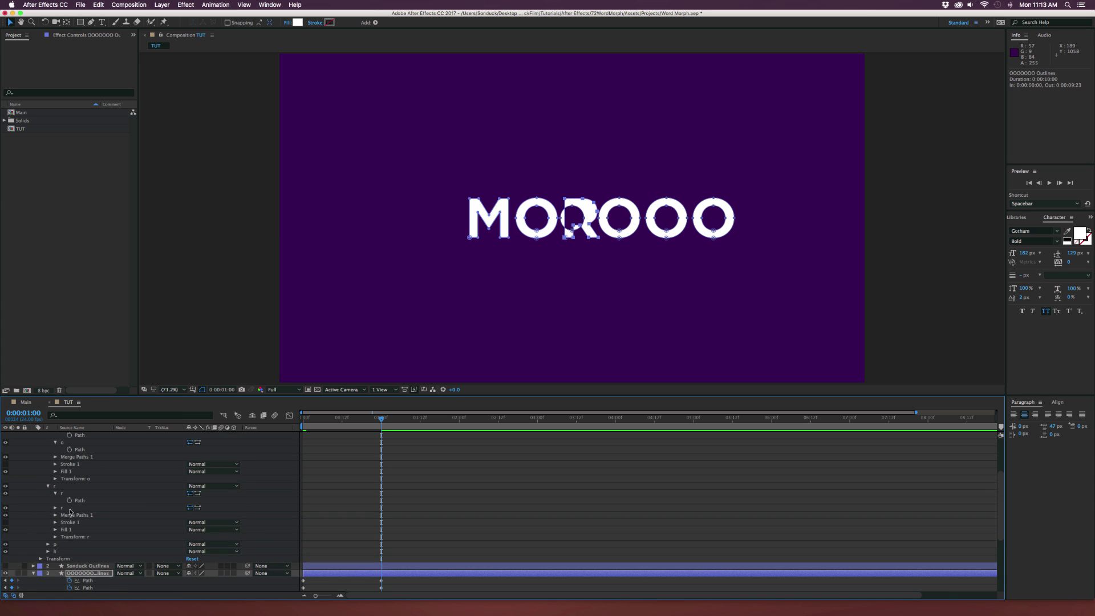
click(56, 508)
click(75, 516)
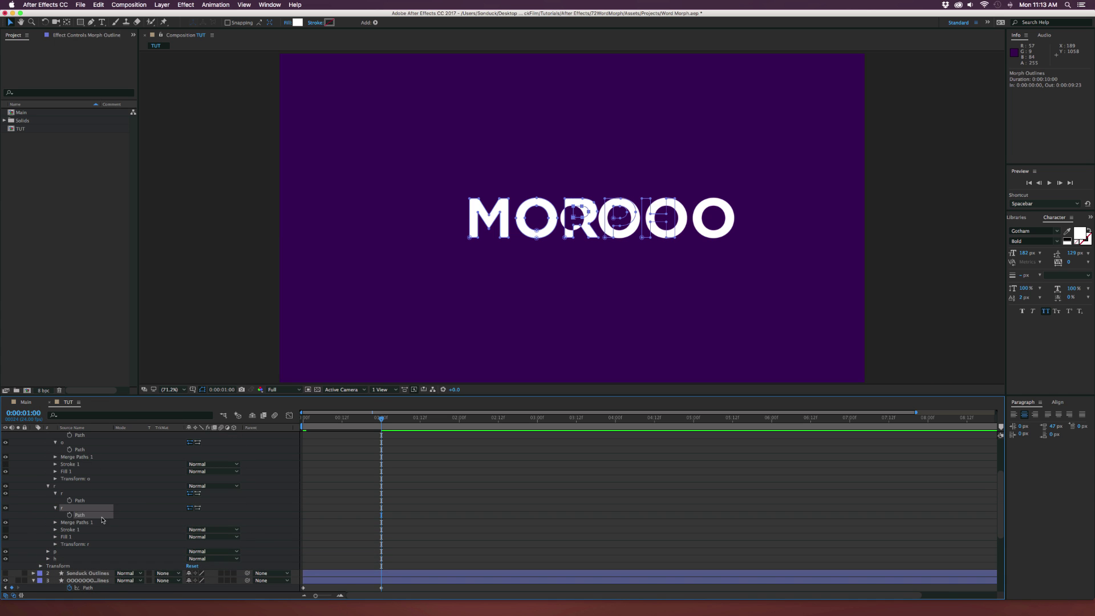
scroll(103, 520, down, 5)
scroll(103, 521, down, 3)
click(94, 516)
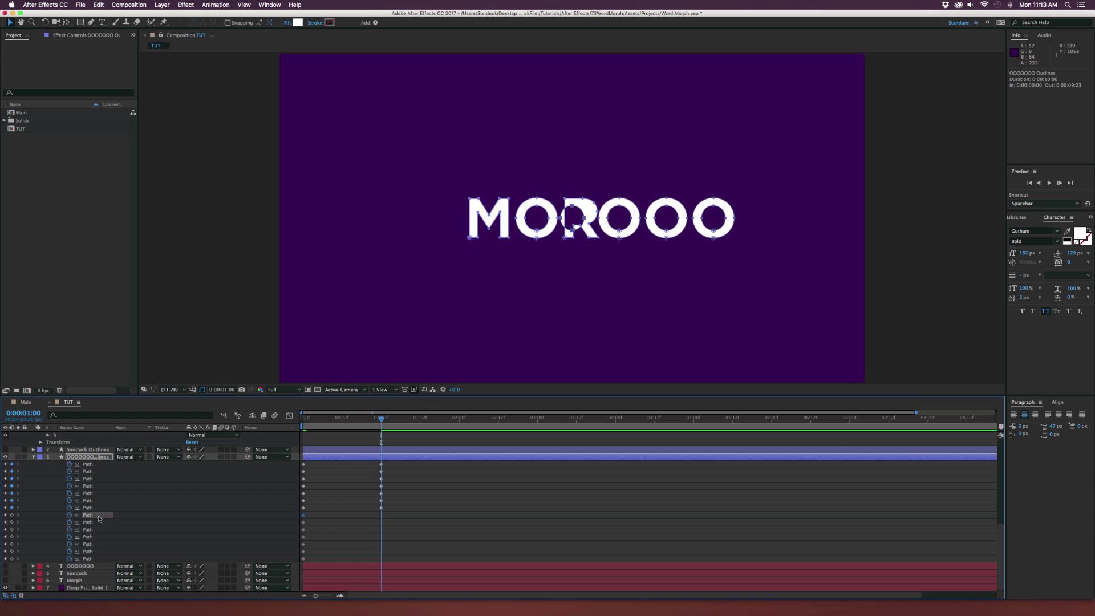
key(super+v)
Step: Copy the H path from Morph Outlines onto both paths of the sixth and seventh O's at 0:00:01:00, and preview the morph
scroll(126, 506, up, 3)
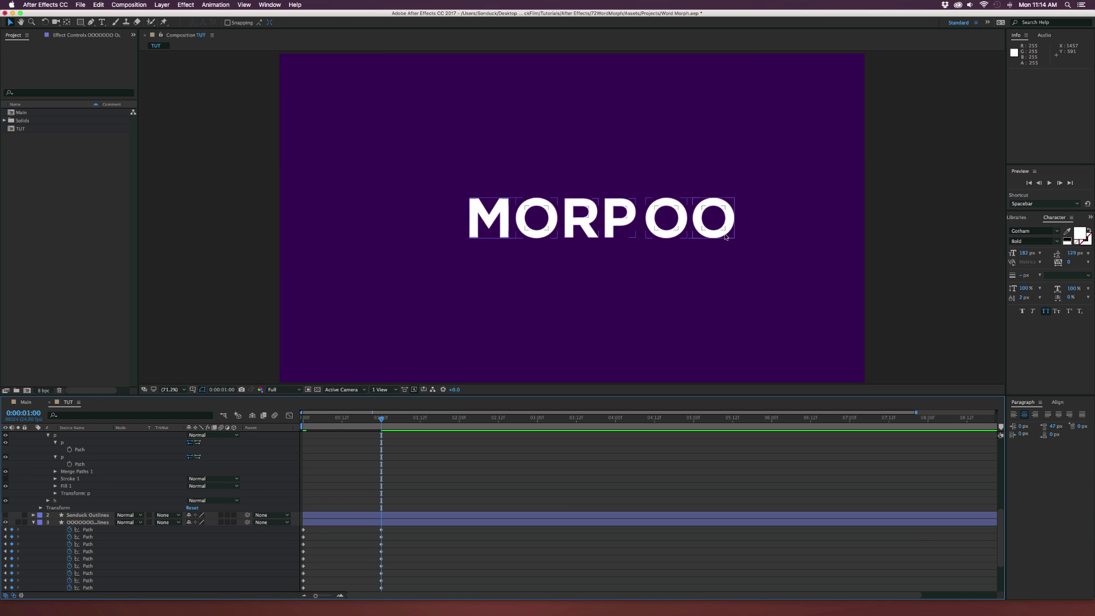
click(48, 500)
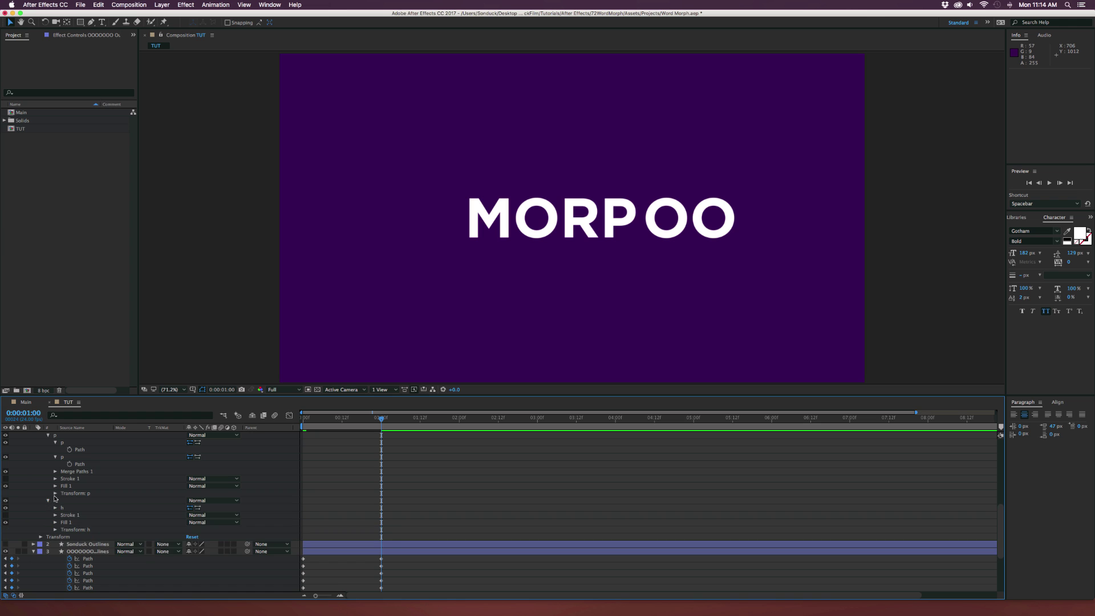
scroll(55, 498, up, 2)
scroll(57, 500, down, 4)
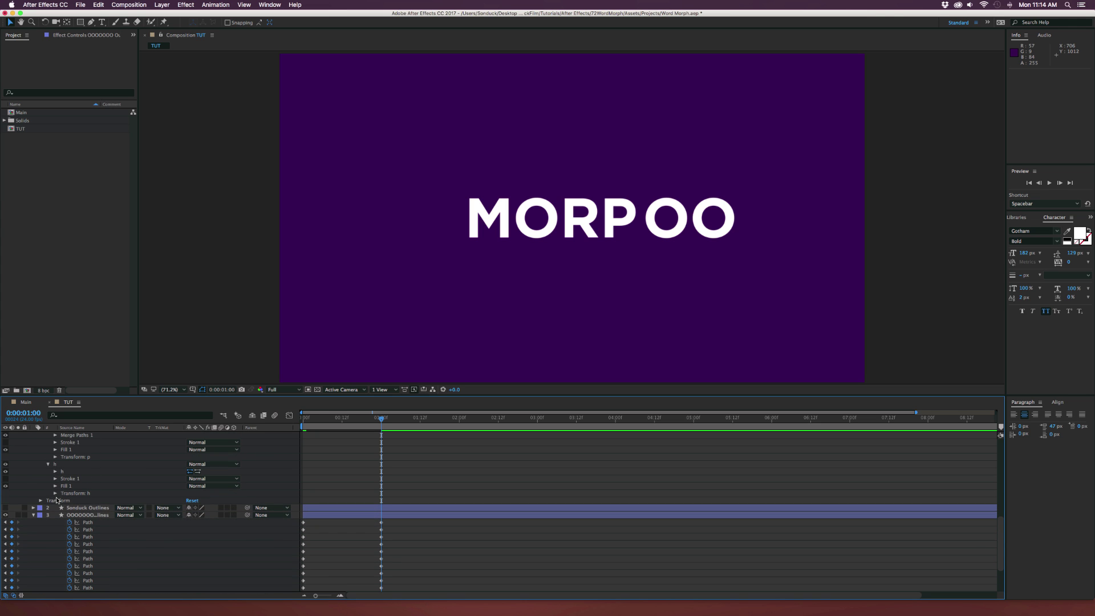
click(55, 472)
click(83, 481)
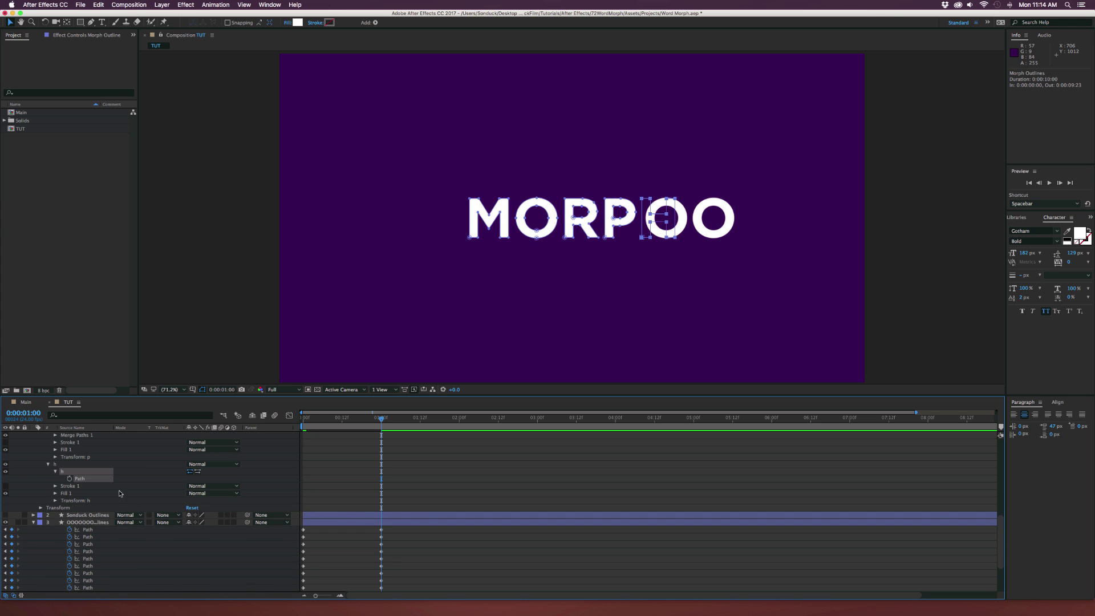
scroll(143, 511, down, 5)
click(88, 538)
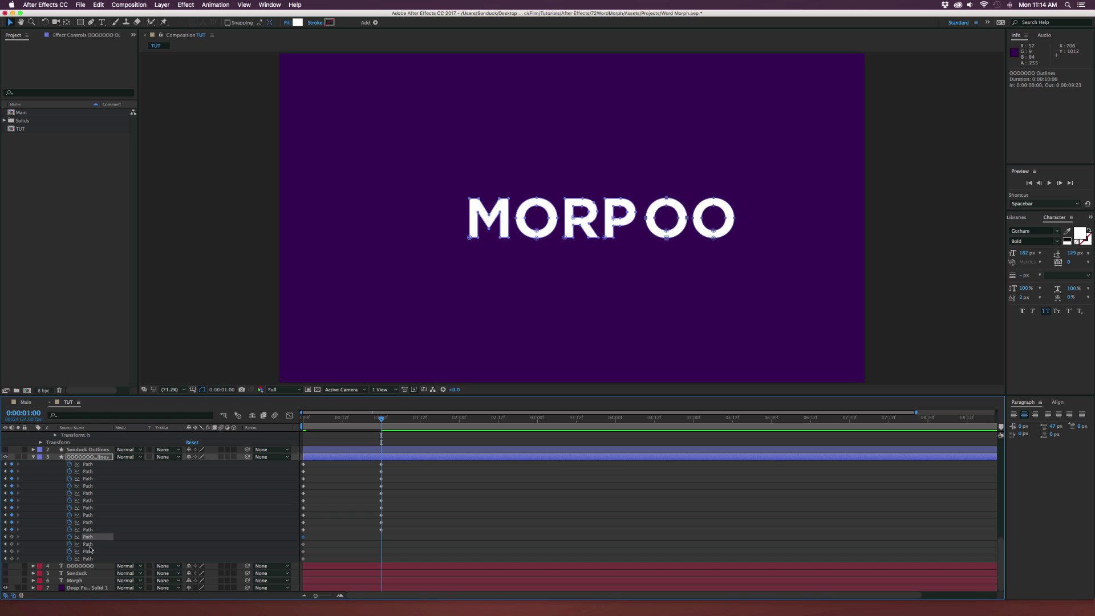
shift+click(88, 559)
shift+click(90, 545)
shift+click(88, 551)
key(super+v)
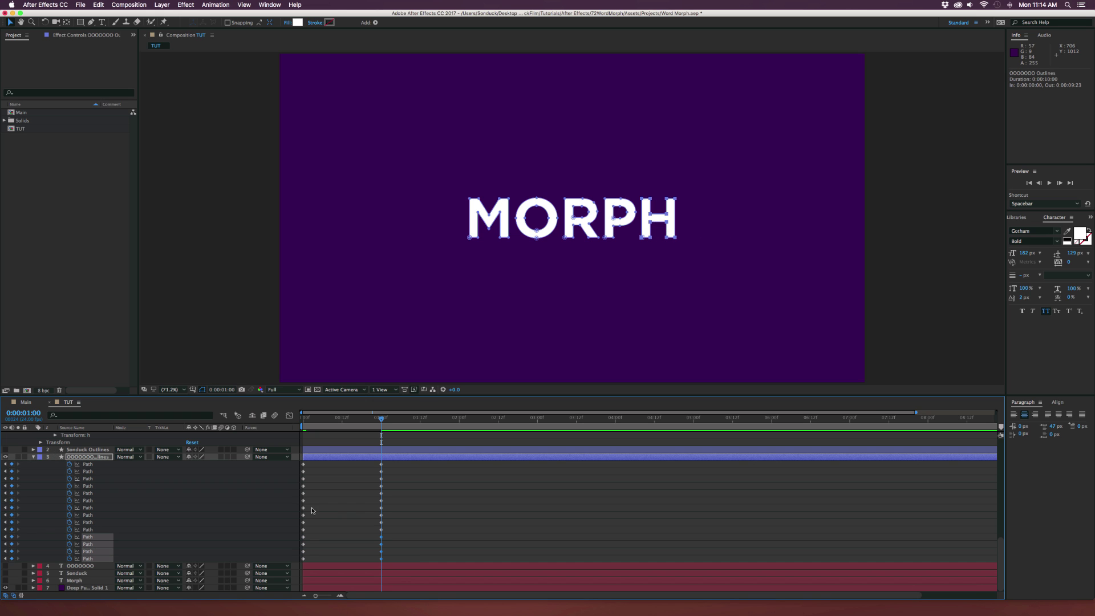
click(340, 515)
key(space)
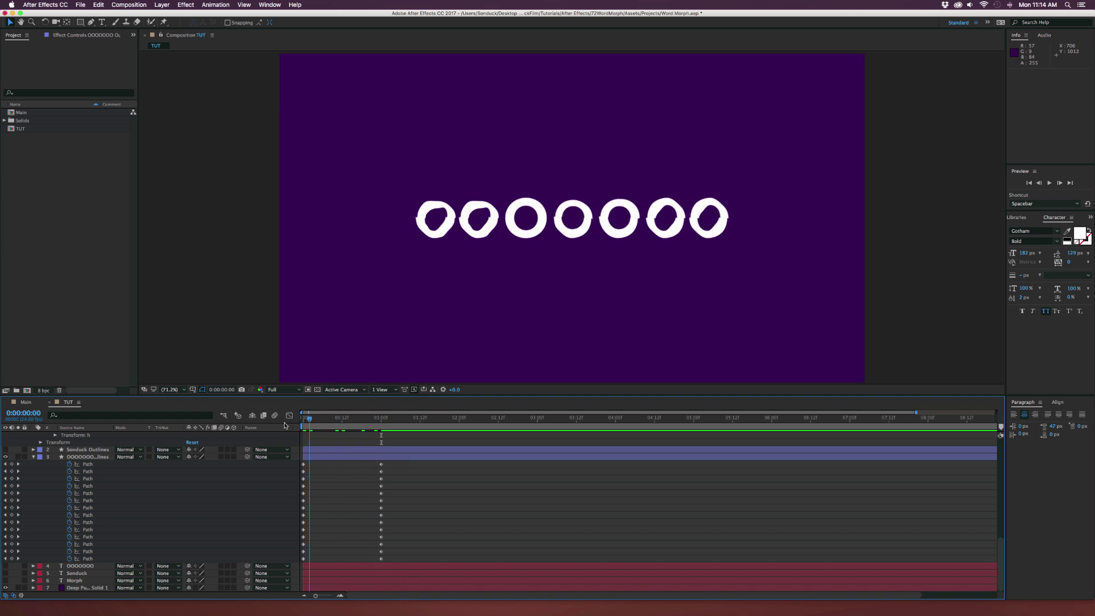
Step: Preview the morph from the row of O's into MORPH from the start of the composition
drag(393, 429, 381, 433)
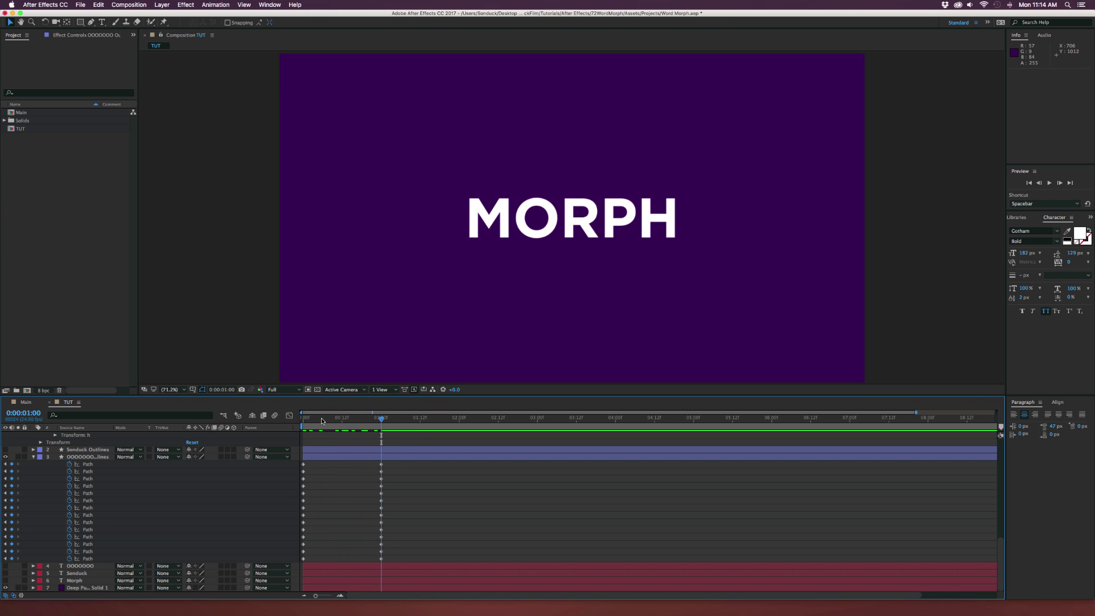
key(Home)
key(space)
key(space)
Step: Shift the OOOOOOO Outlines layer one second earlier so its MORPH keyframes fall at 0:00:00:00, and rename it Text Morph with a green label
drag(299, 432, 307, 460)
drag(316, 417, 304, 417)
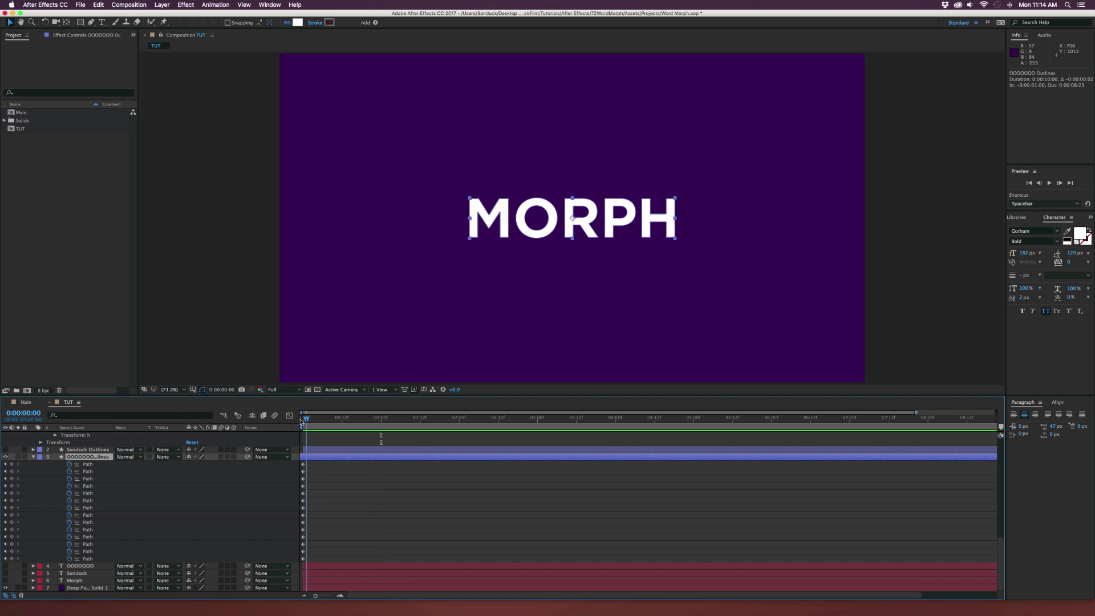
key(space)
key(space)
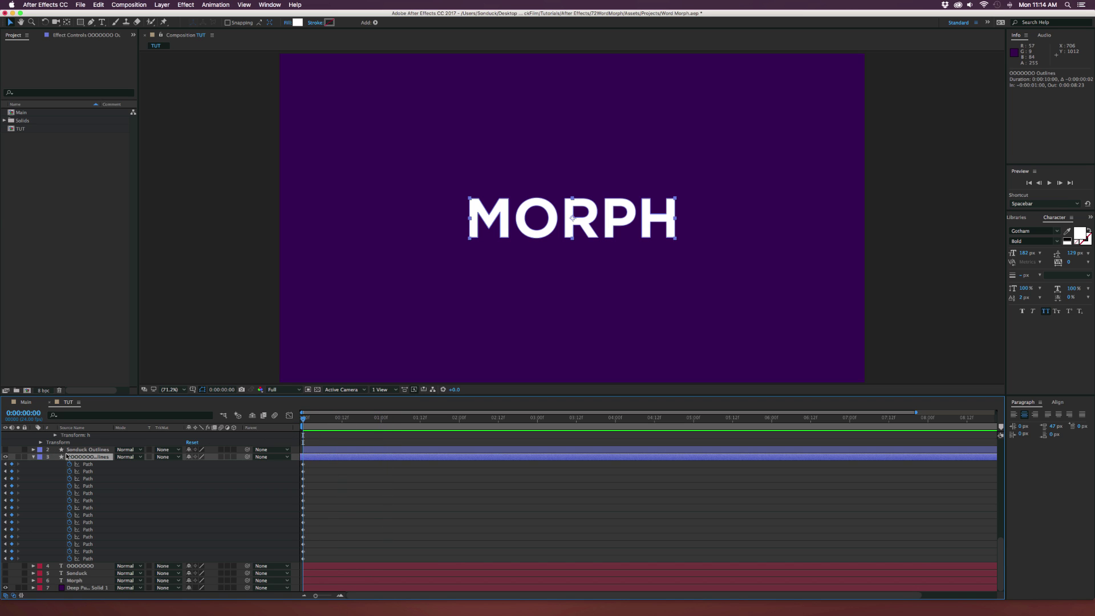
key(Return)
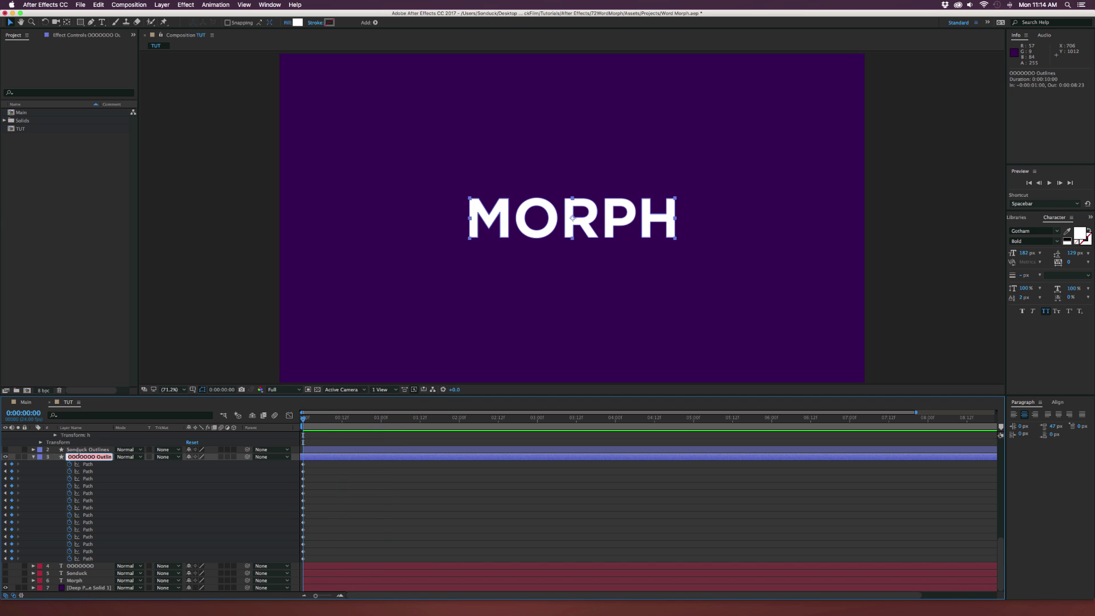
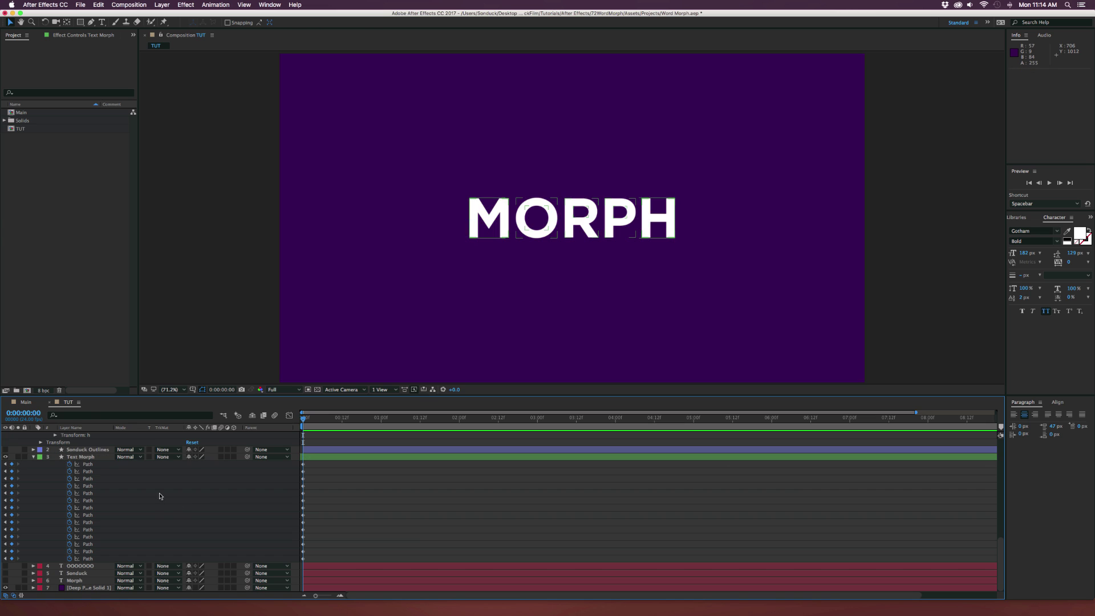
Step: Add a hold keyframe to every path of the Text Morph layer at 0:00:01:07
click(76, 458)
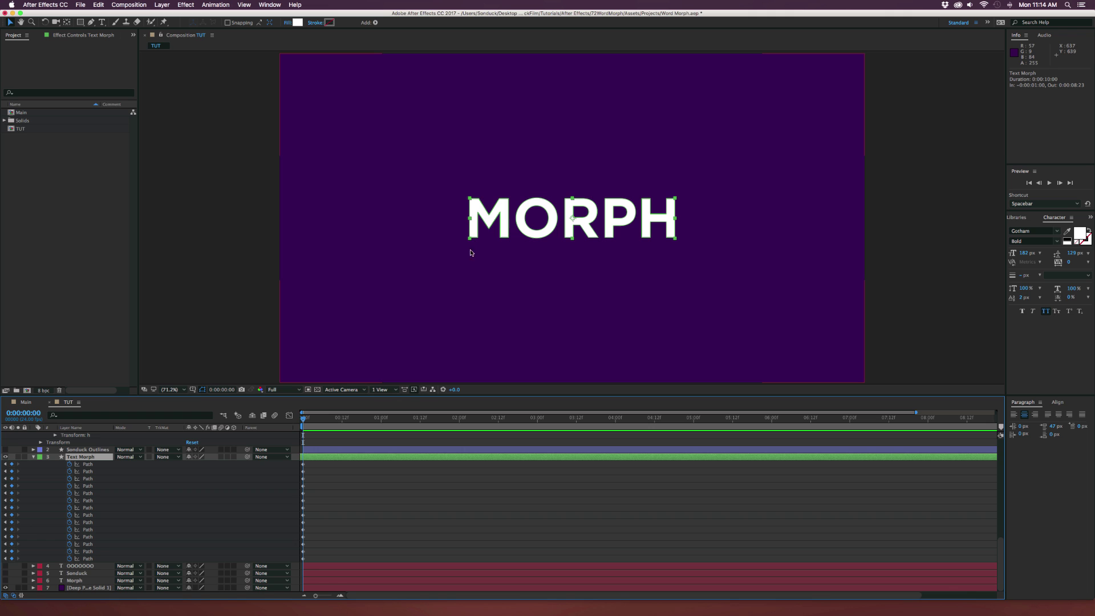
drag(331, 420, 405, 422)
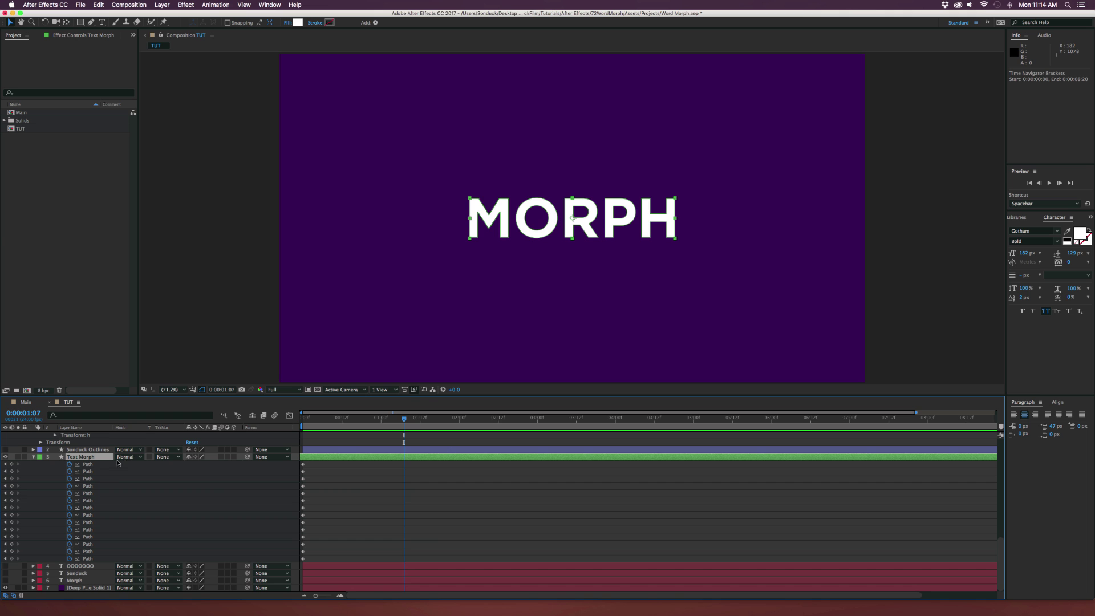
drag(12, 467, 12, 559)
Step: Copy the S path from Sonduck Outlines onto the first and second paths of Text Morph at 0:00:02:00
drag(331, 421, 460, 424)
scroll(66, 474, up, 5)
scroll(52, 499, down, 3)
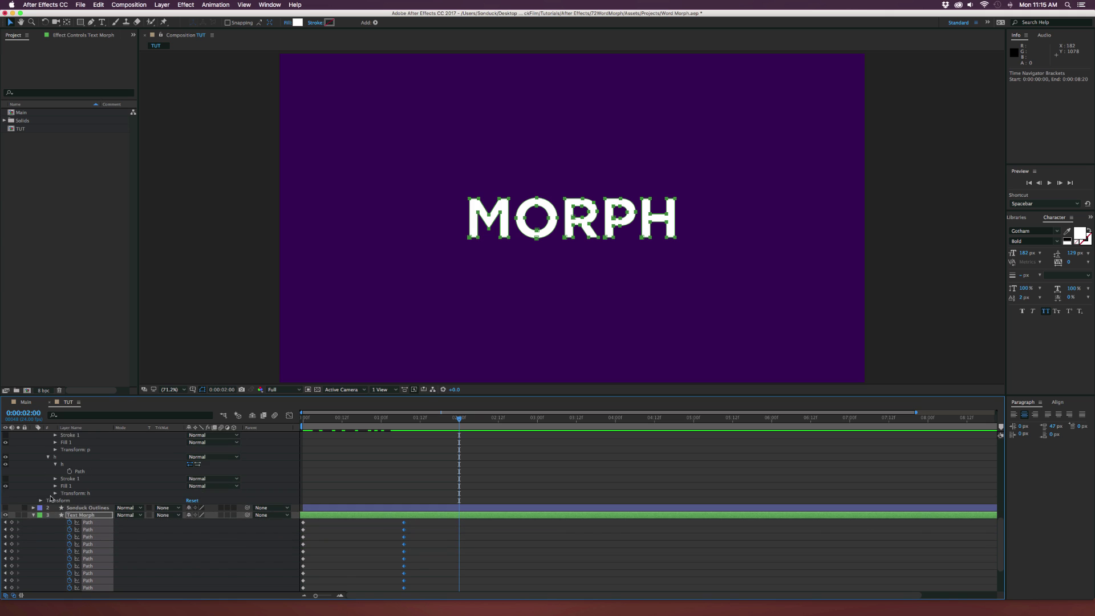
click(33, 509)
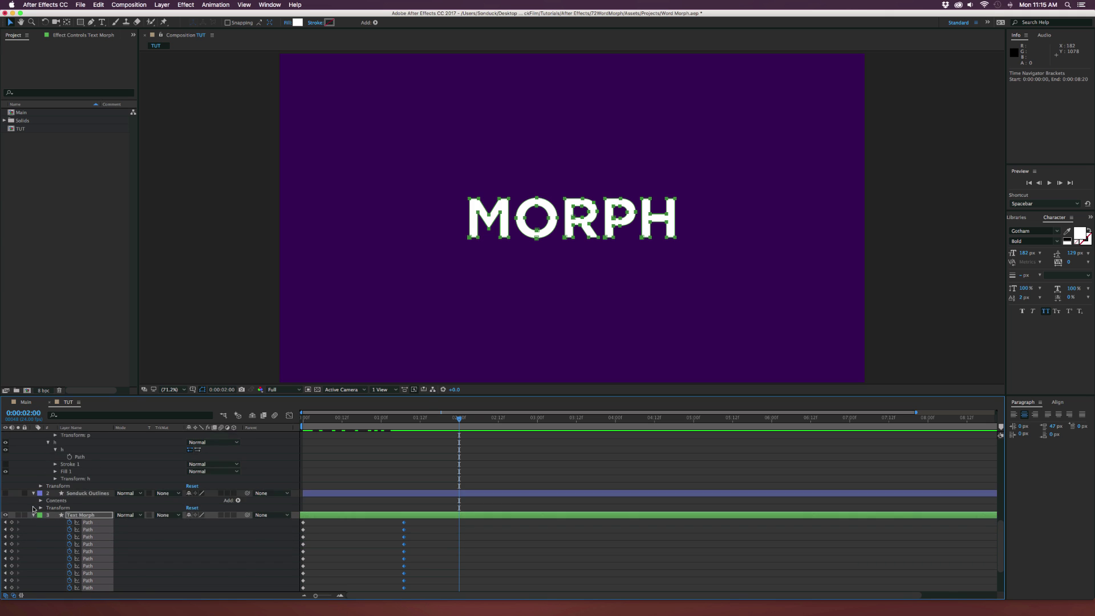
scroll(37, 480, down, 3)
click(40, 457)
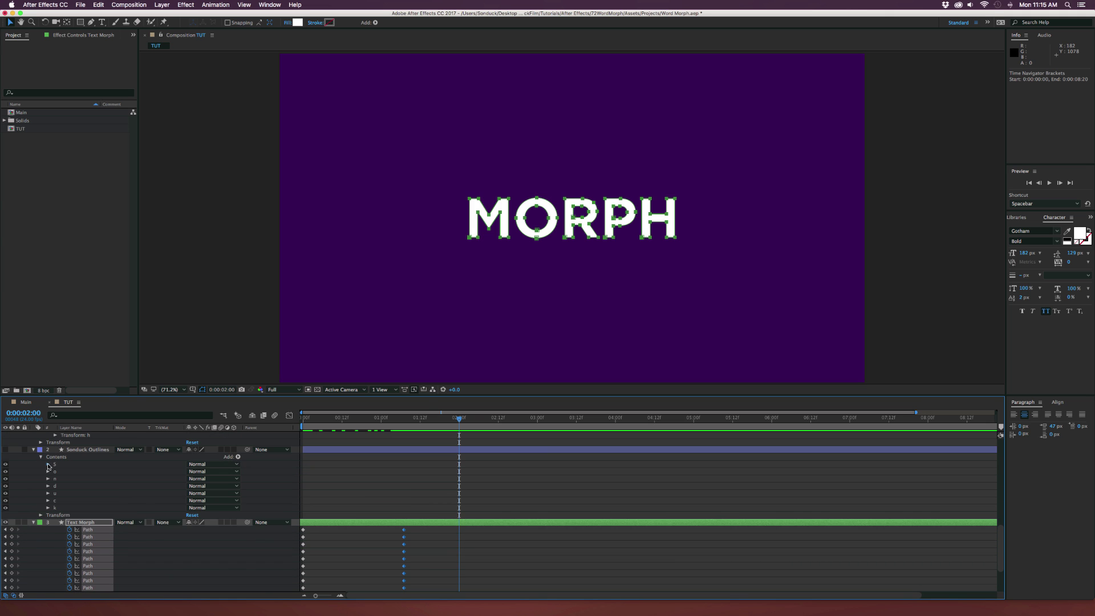
click(48, 464)
click(54, 471)
click(77, 479)
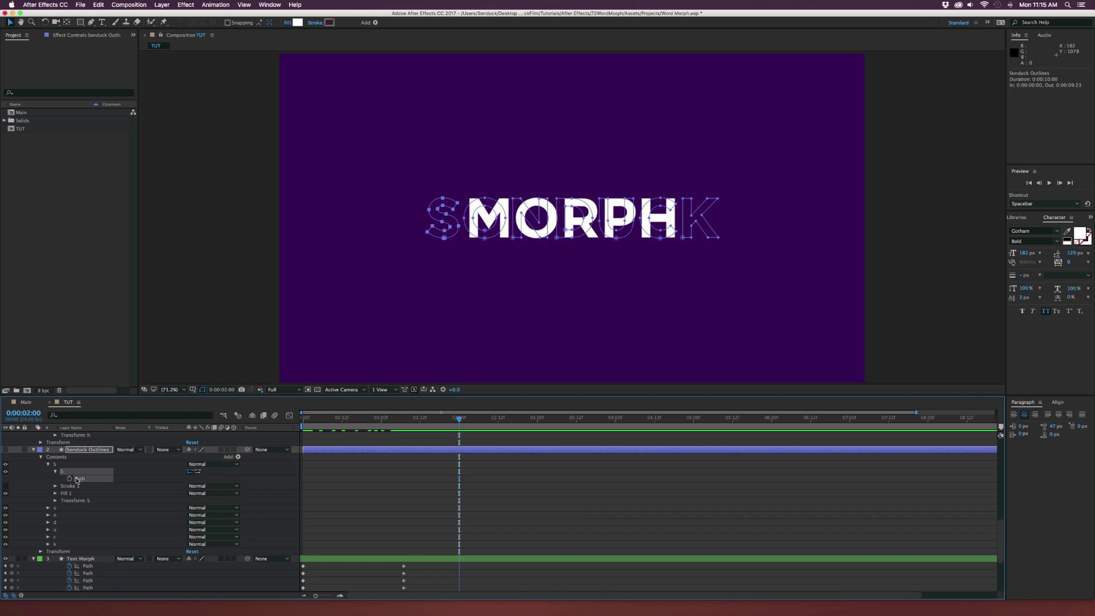
scroll(111, 484, down, 3)
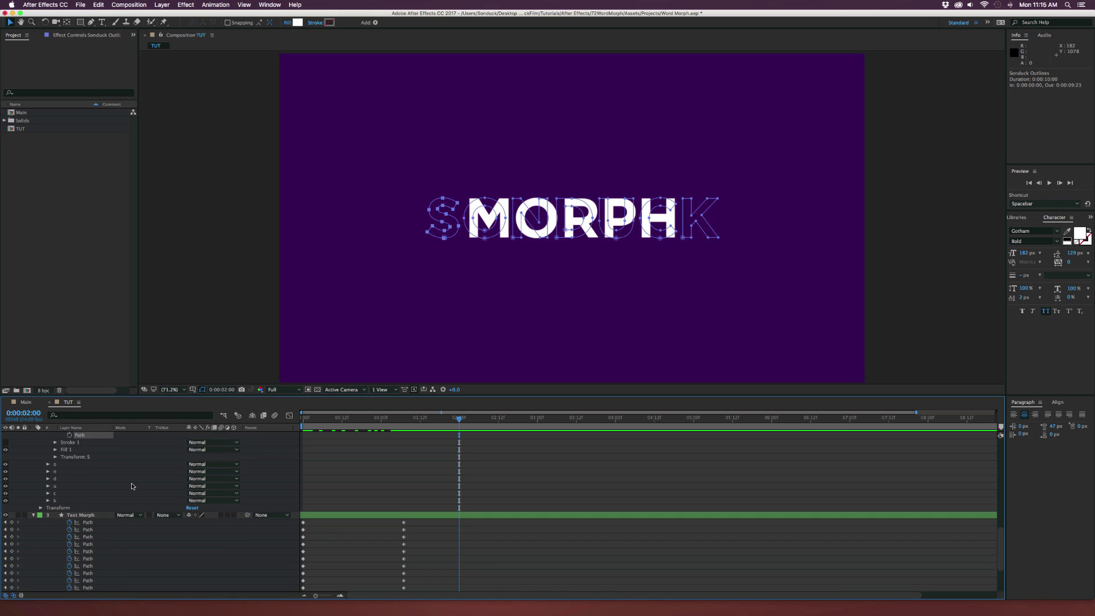
click(97, 508)
shift+click(91, 516)
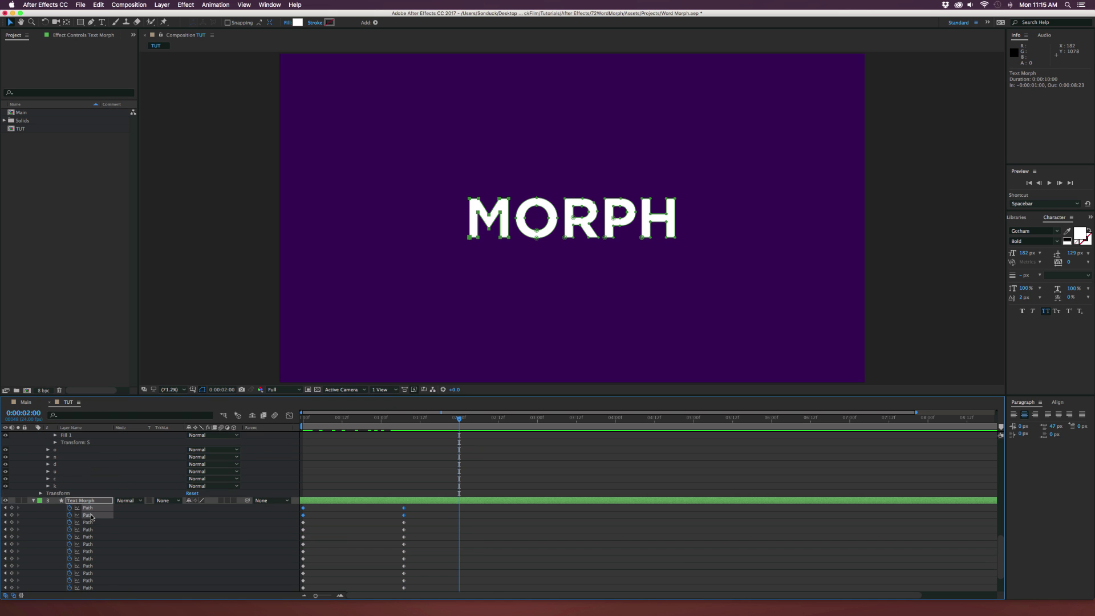
key(super+v)
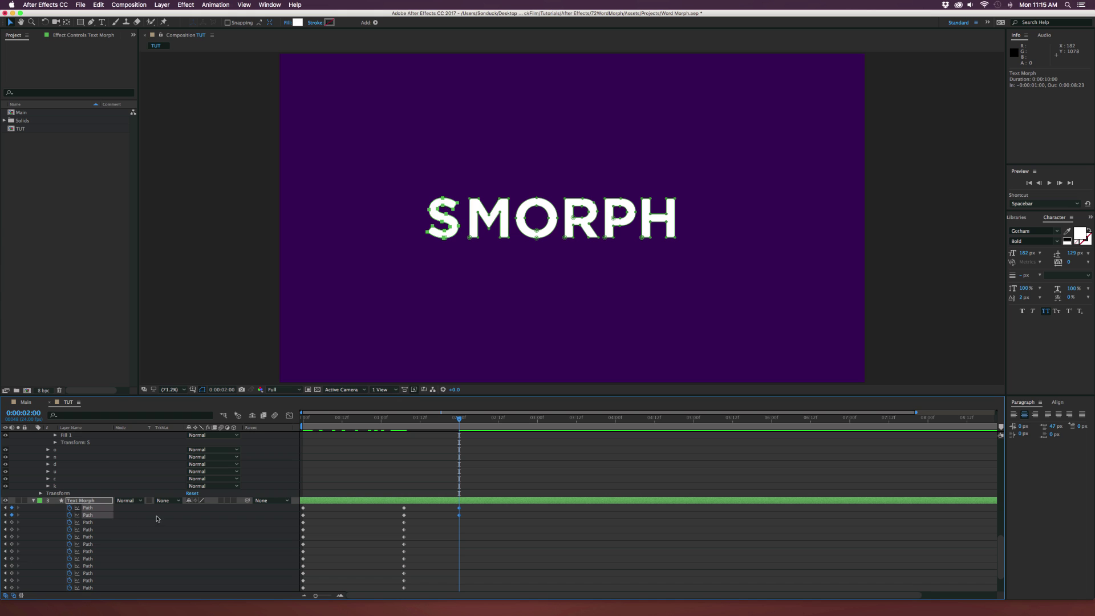
Step: Copy the outer path of the O in Sonduck Outlines onto the third path of Text Morph at 0:00:02:00
scroll(76, 474, up, 2)
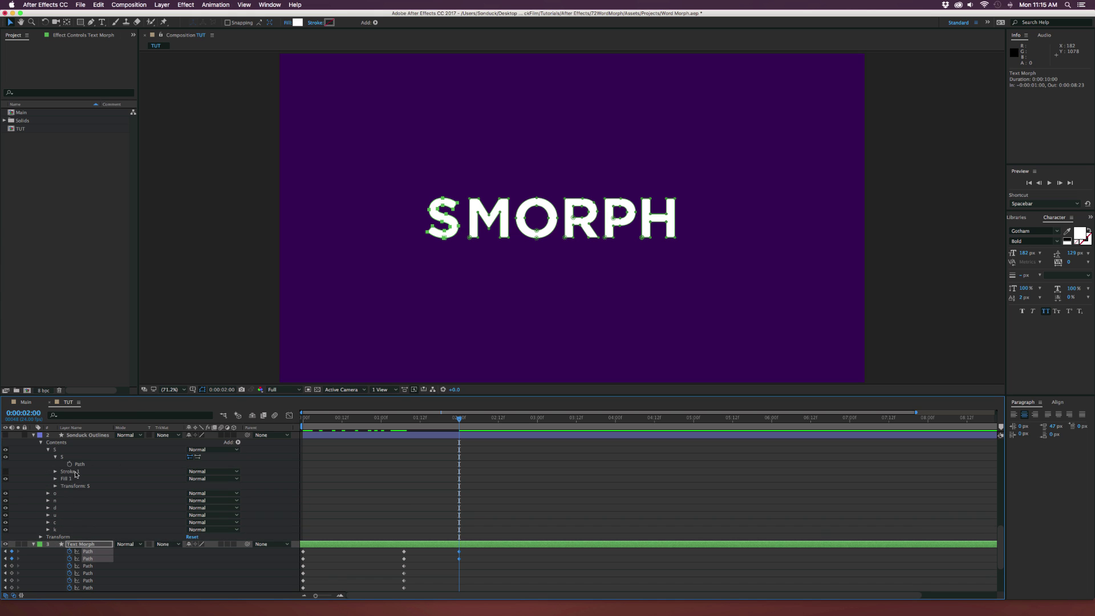
click(48, 493)
click(56, 501)
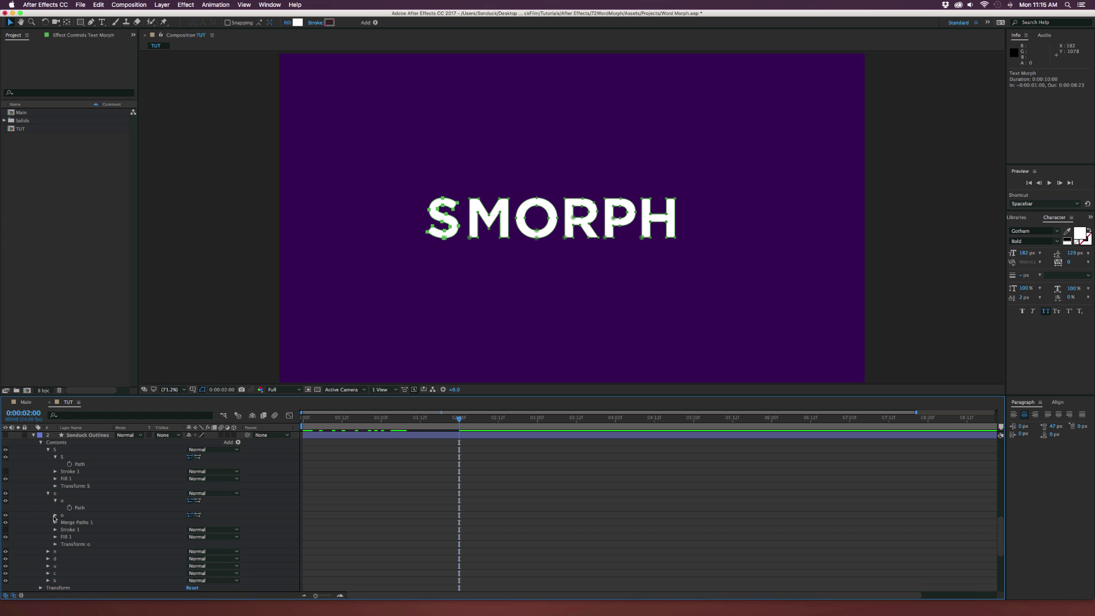
click(80, 507)
scroll(114, 513, down, 5)
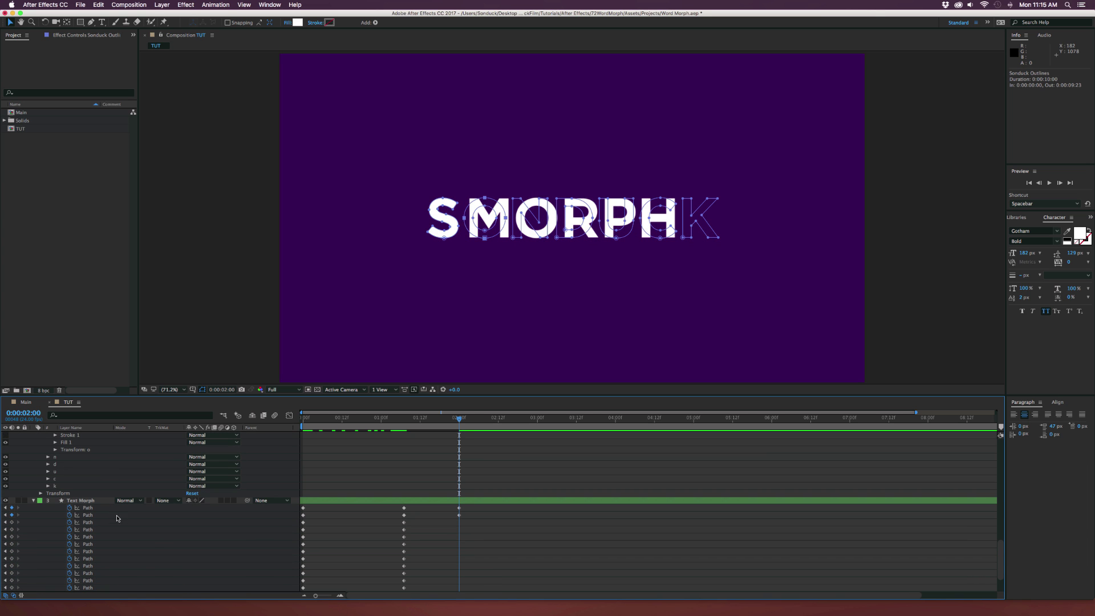
click(88, 523)
Step: Copy the inner path of the O in Sonduck Outlines onto the fourth path of Text Morph at 0:00:02:00
scroll(80, 491, up, 4)
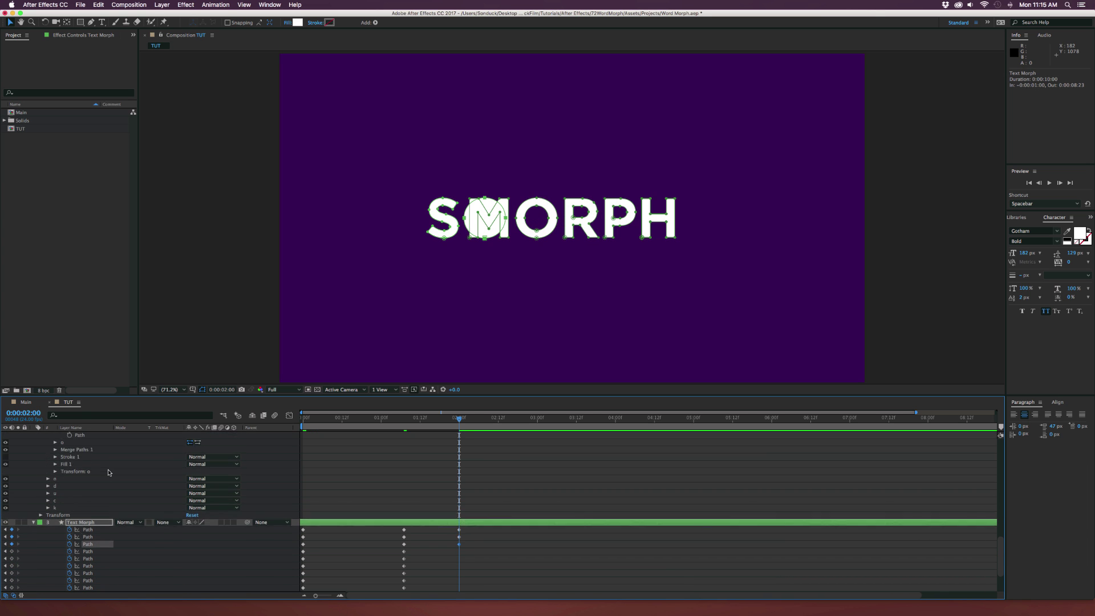
click(55, 480)
click(80, 486)
scroll(142, 513, down, 4)
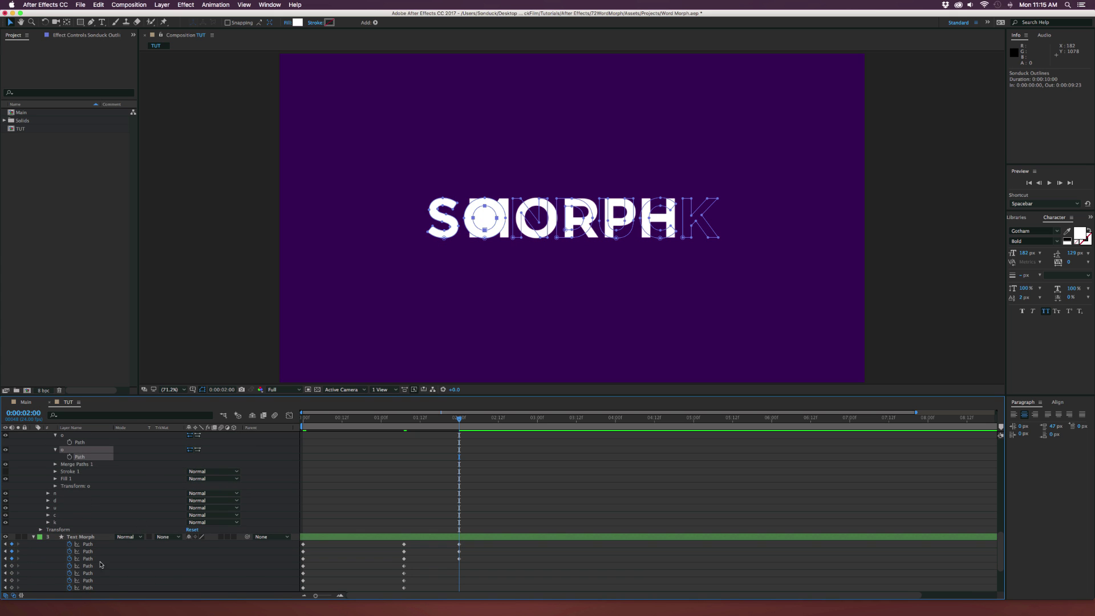
click(94, 567)
key(ctrl+v)
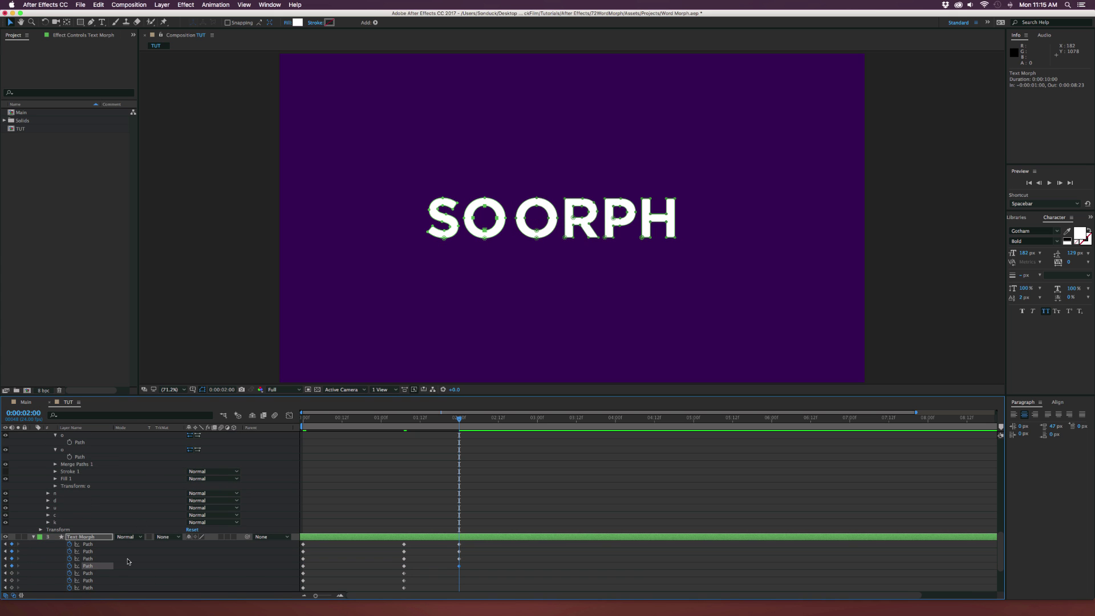
Step: Copy the N path from Sonduck Outlines onto the fifth and sixth paths of Text Morph at 0:00:02:00
click(48, 494)
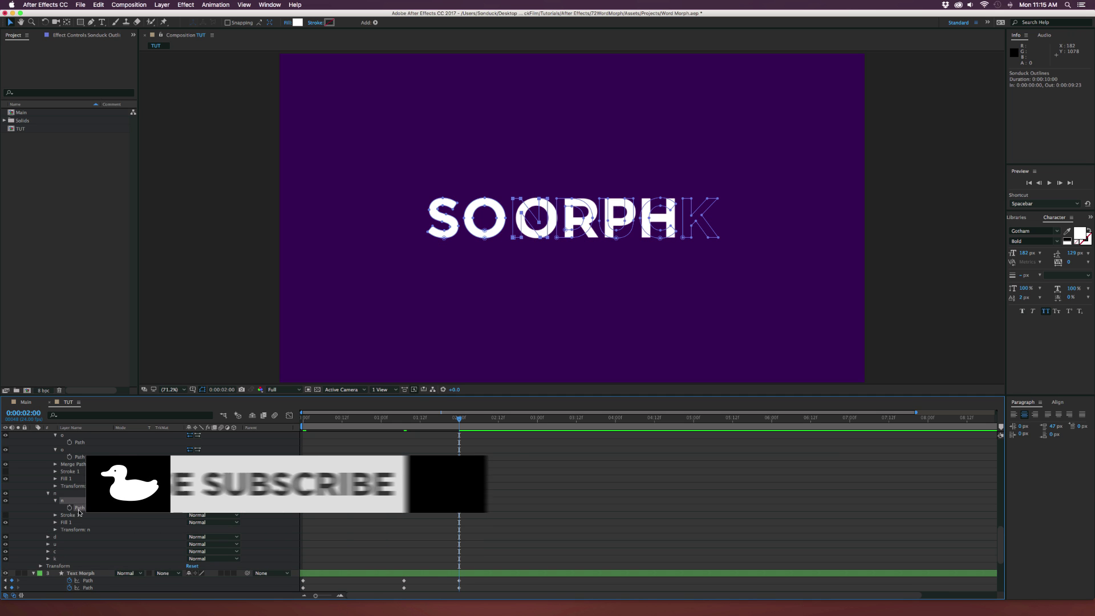
scroll(99, 522, down, 5)
click(87, 537)
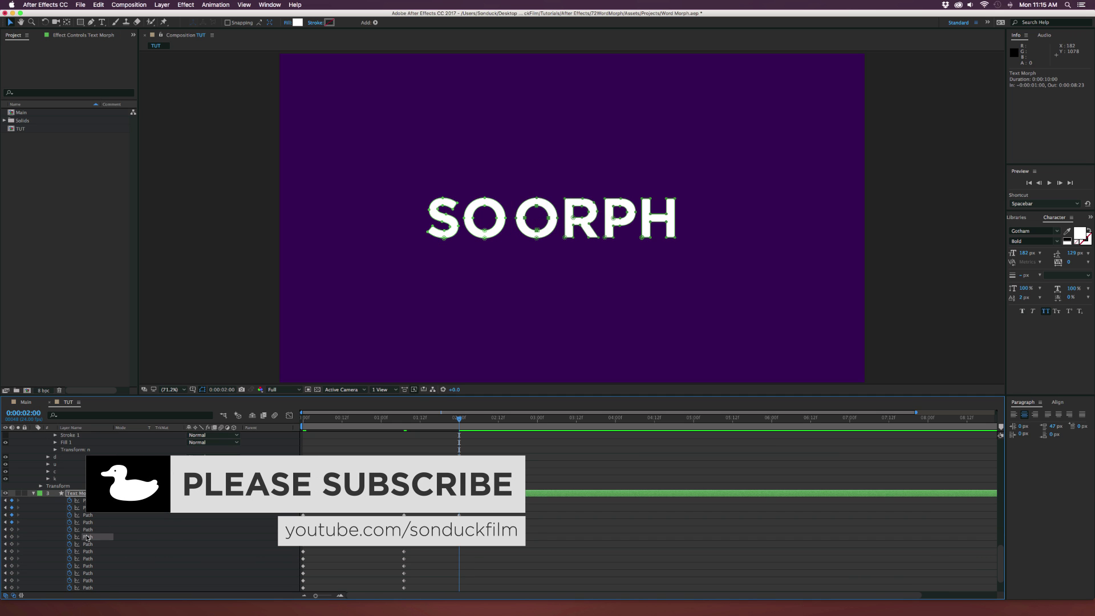
key(ctrl+v)
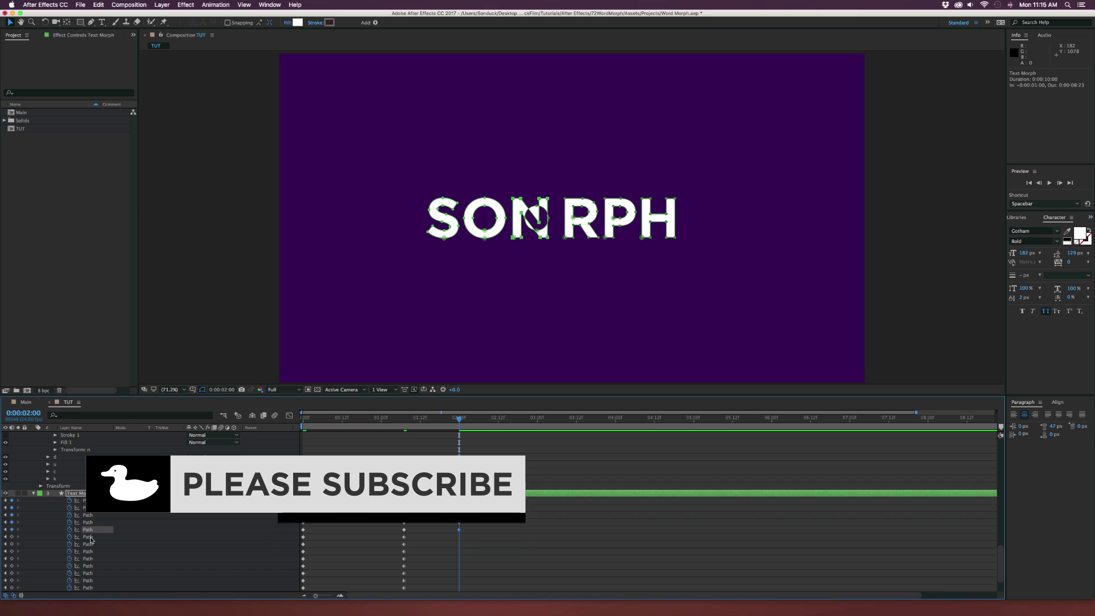
key(ctrl+v)
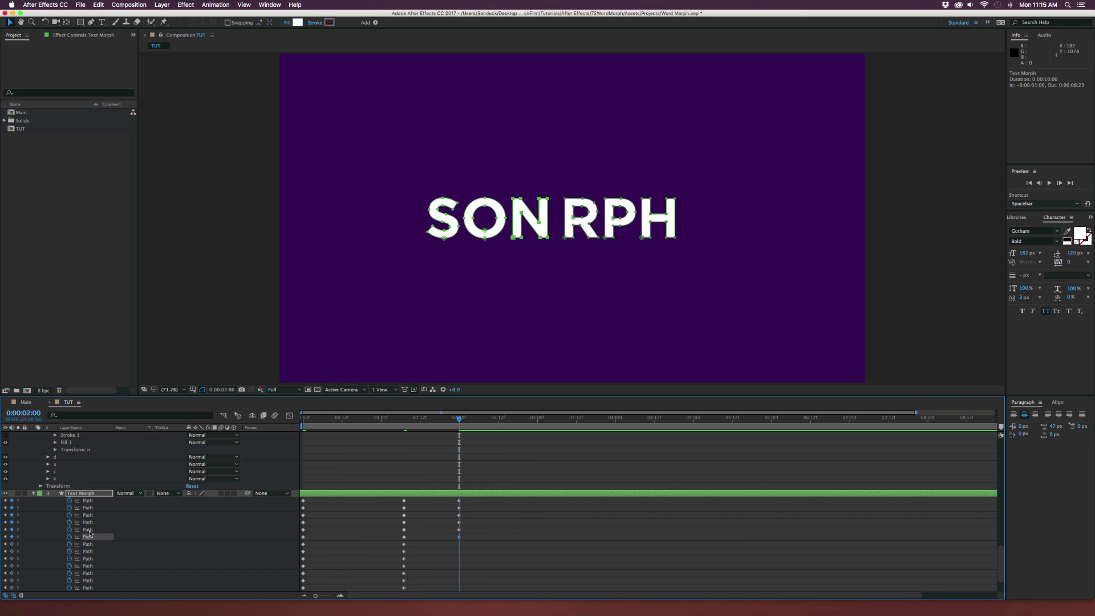
Step: Copy the outer path of the D in Sonduck Outlines onto the seventh path of Text Morph at 0:00:02:00
click(48, 457)
click(56, 465)
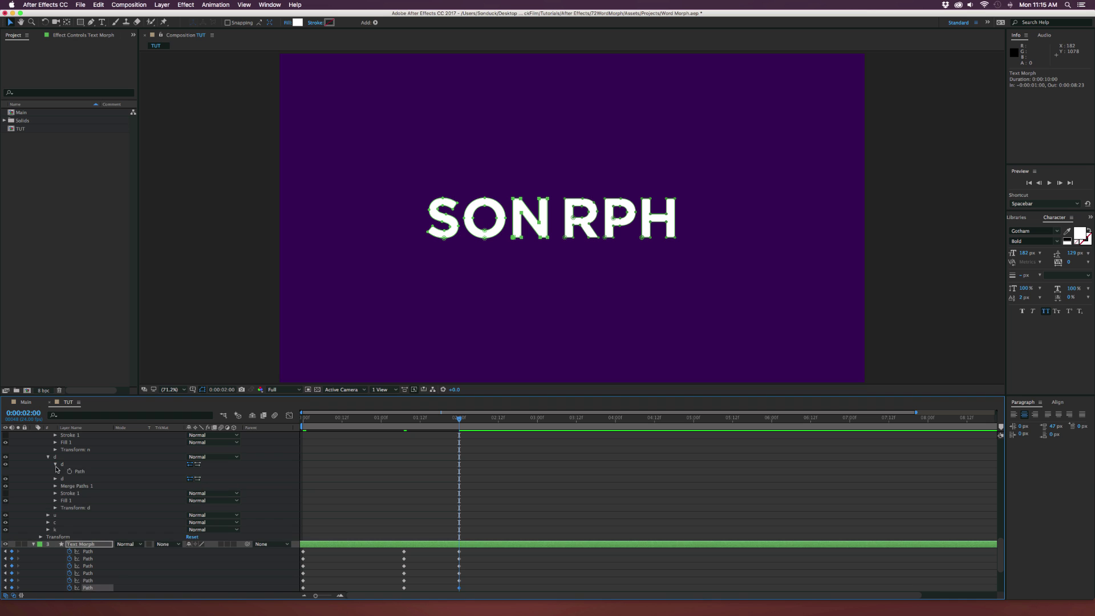
click(80, 473)
scroll(108, 476, down, 2)
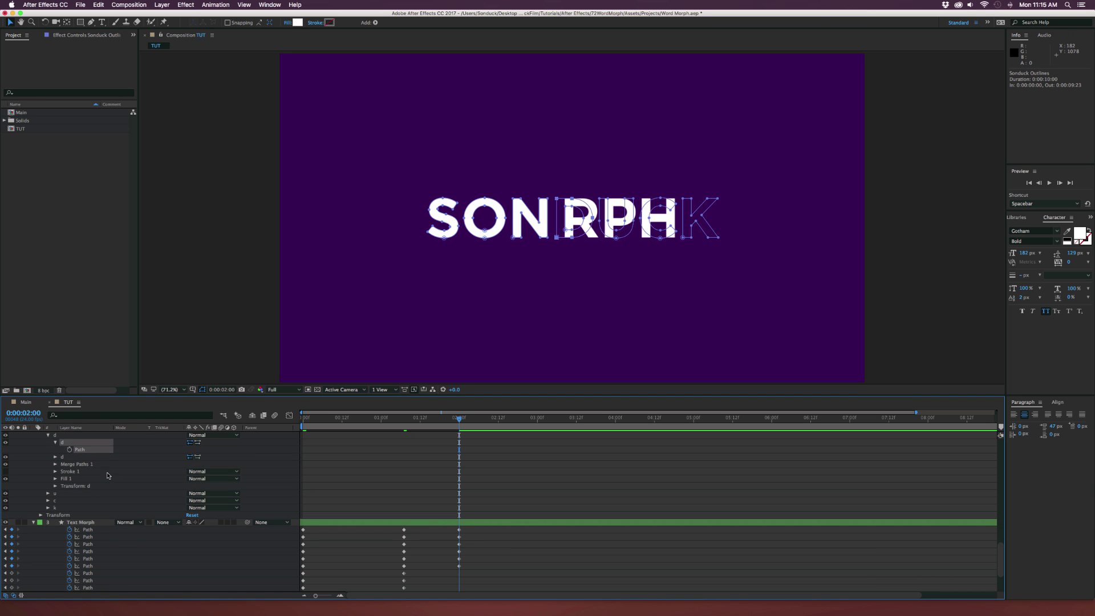
scroll(128, 502, down, 2)
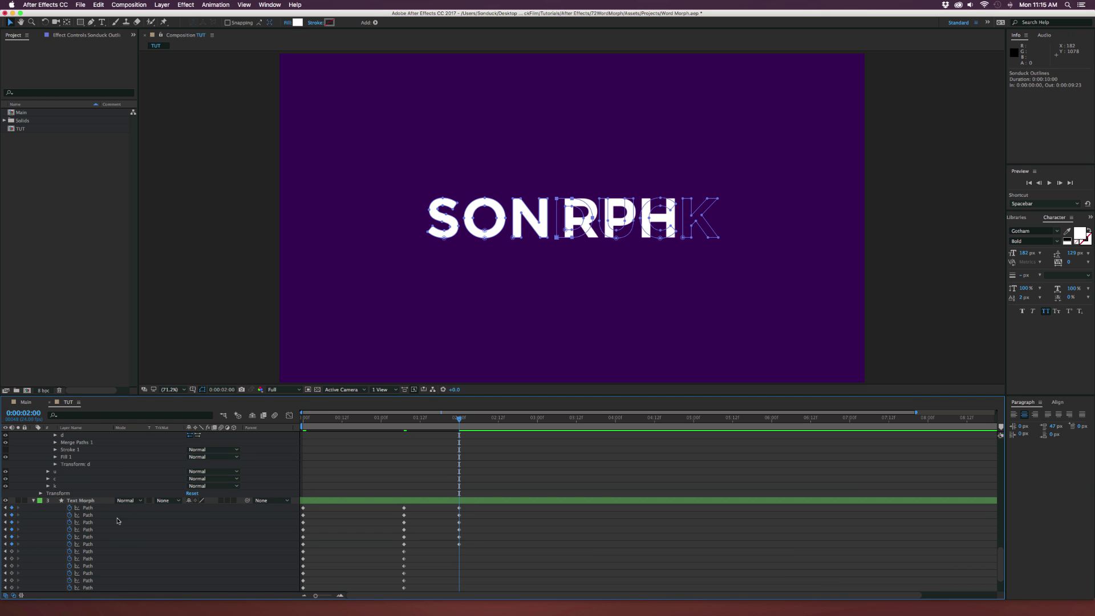
click(103, 552)
key(cmd+v)
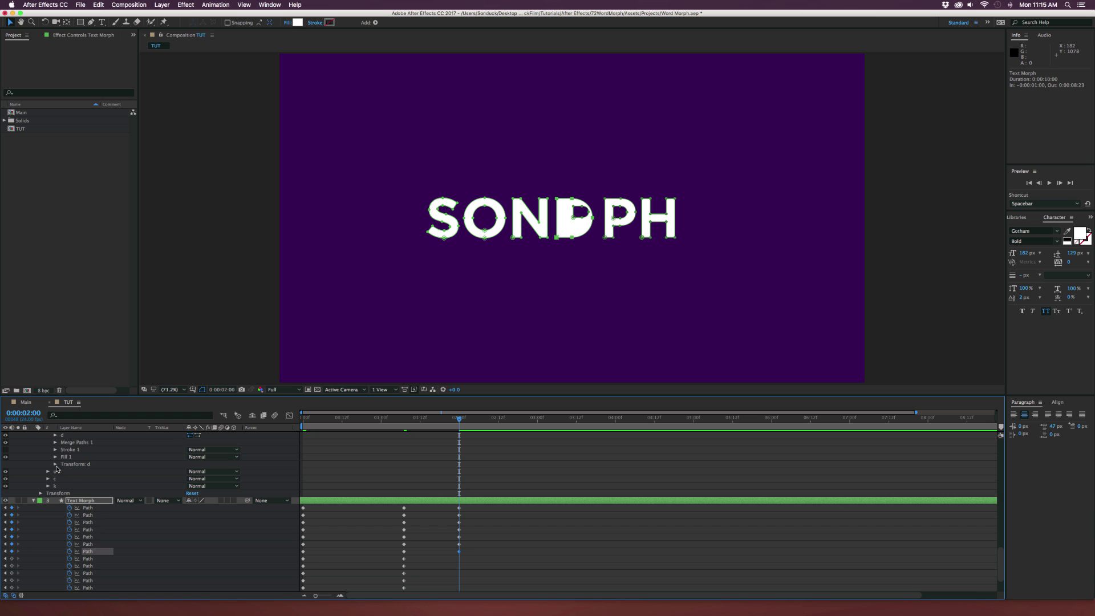
Step: Copy the inner path of the D in Sonduck Outlines onto the eighth path of Text Morph at 0:00:02:00
click(55, 436)
click(78, 443)
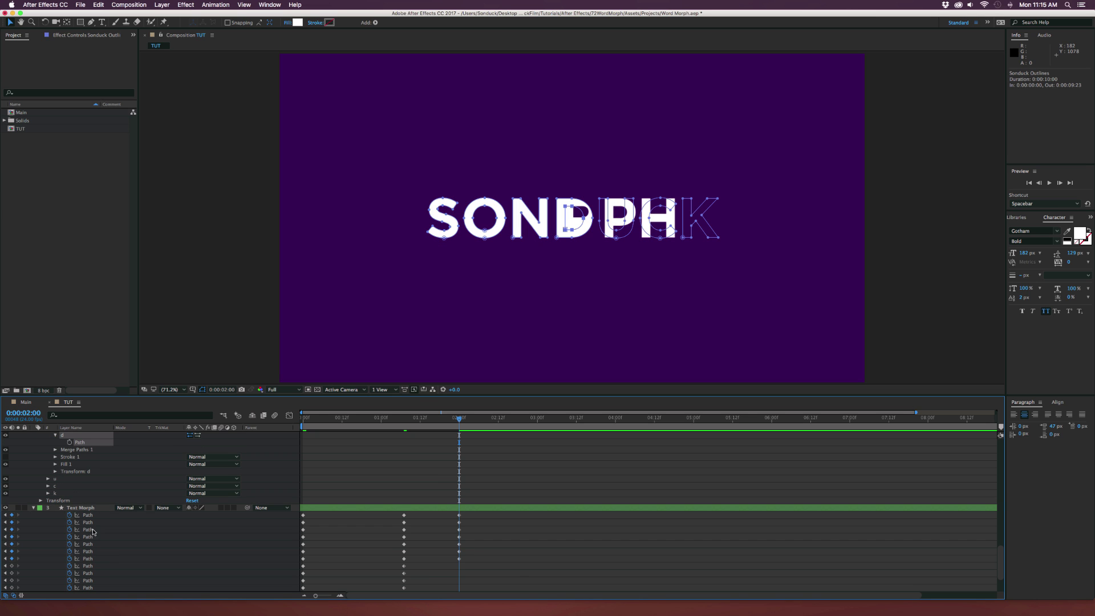
click(90, 567)
key(cmd+v)
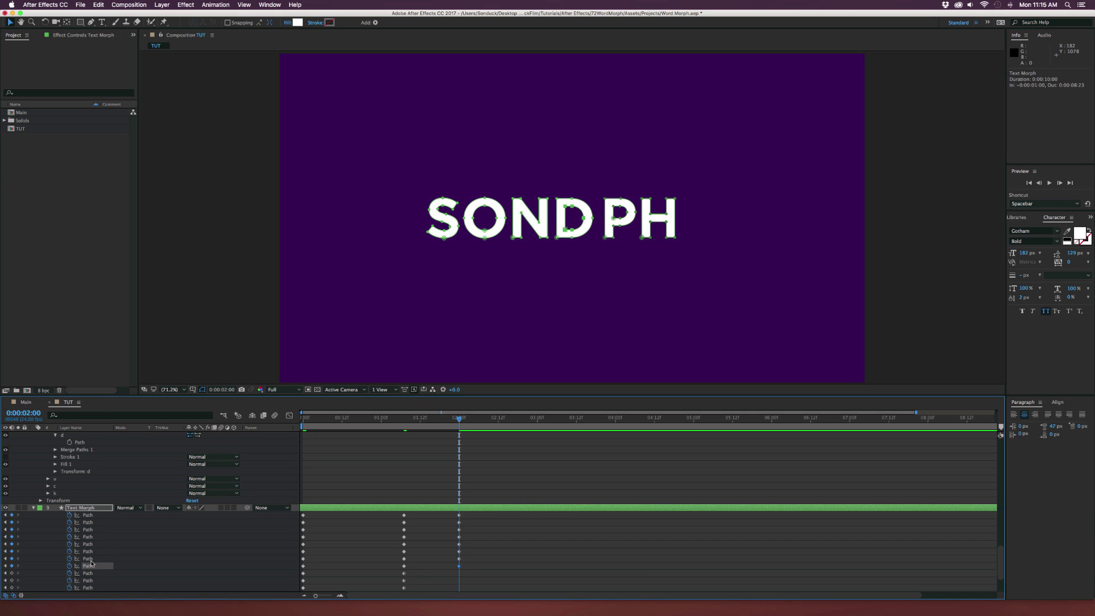
Step: Copy the U path from Sonduck Outlines onto the ninth and tenth paths of Text Morph at 0:00:02:00
click(49, 479)
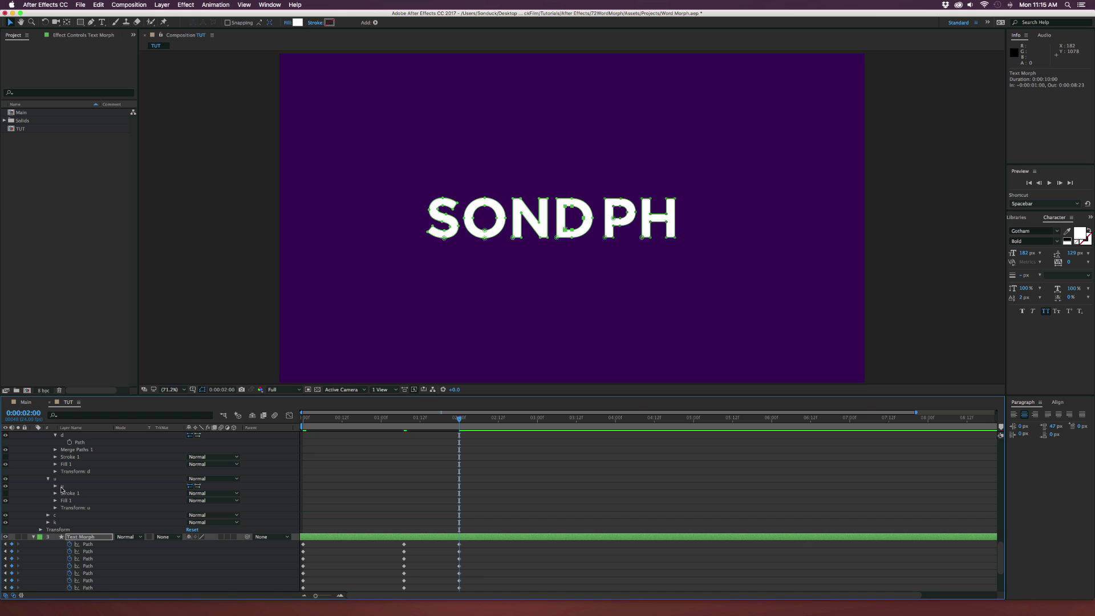
click(56, 486)
click(83, 494)
scroll(114, 528, down, 5)
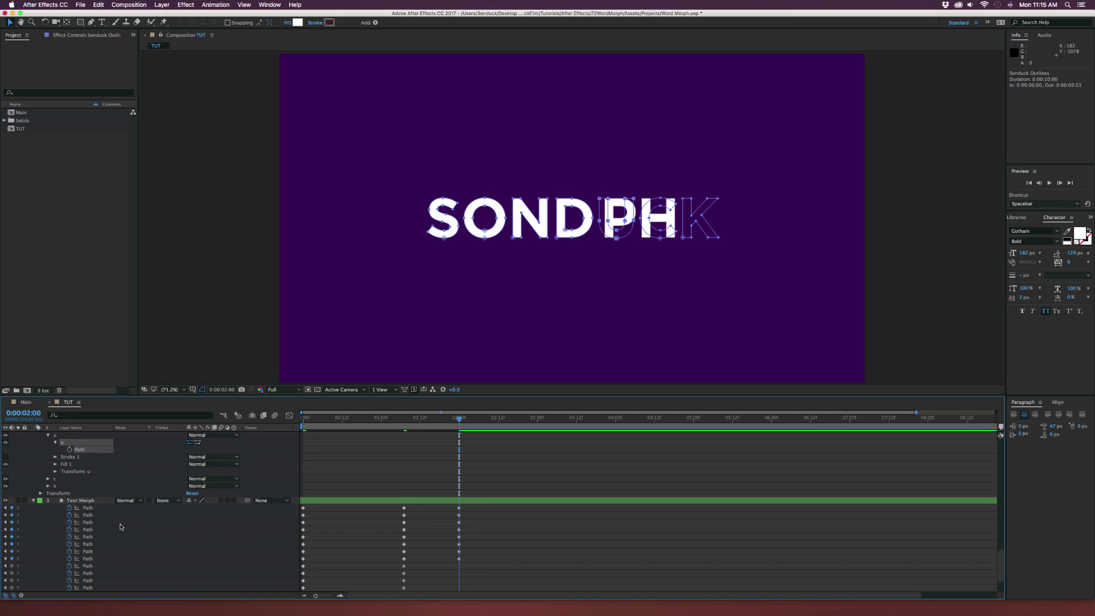
click(103, 545)
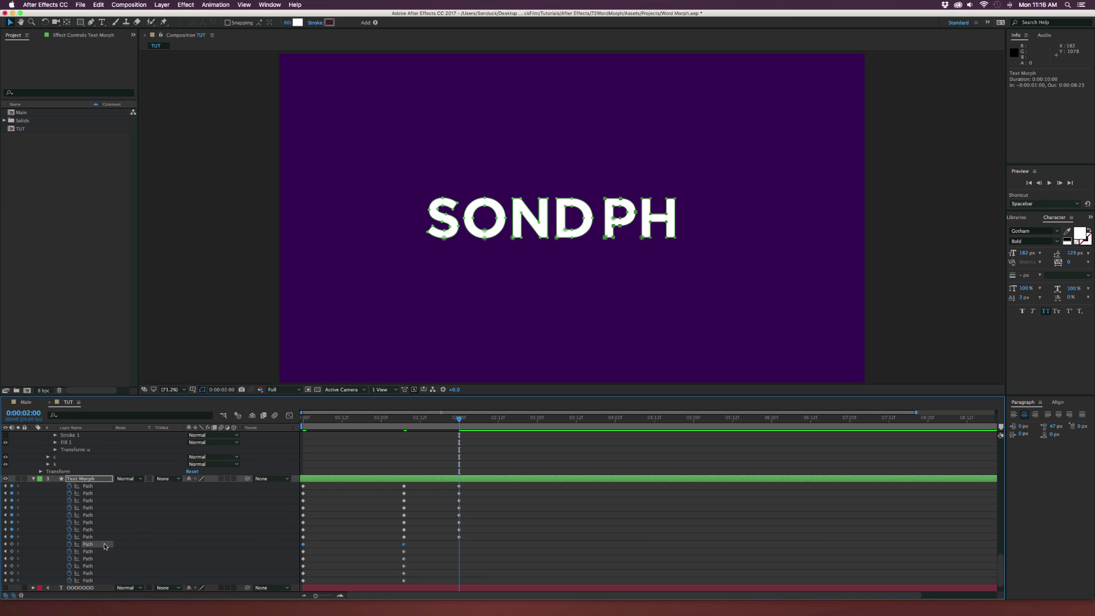
key(super+v)
click(90, 551)
key(super+v)
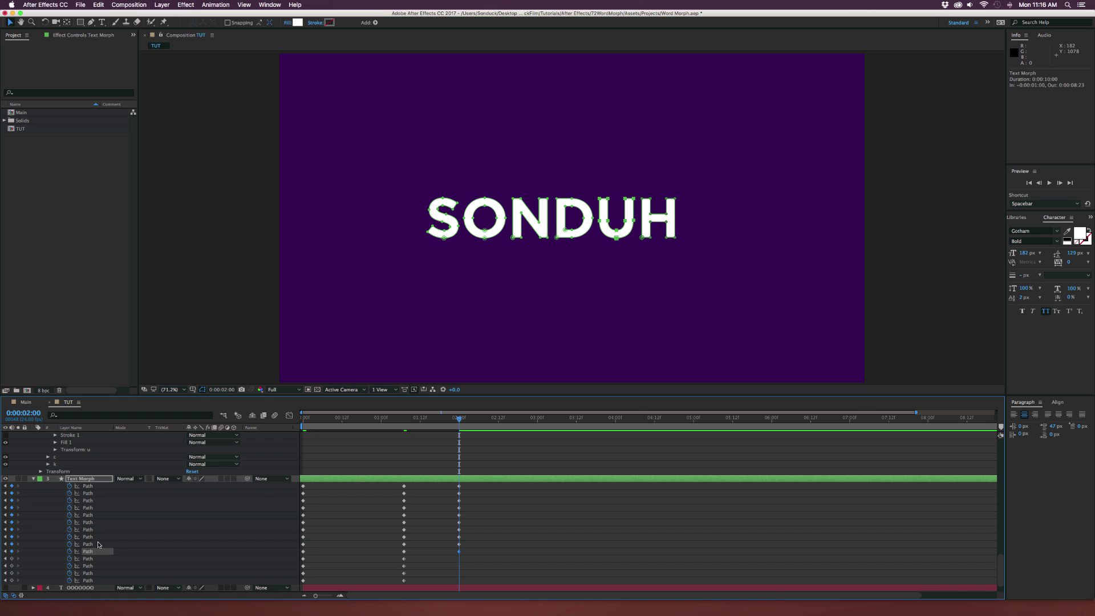
Step: Copy the C path from Sonduck Outlines onto the eleventh and twelfth paths of Text Morph at 0:00:02:00
scroll(63, 513, up, 1)
click(48, 471)
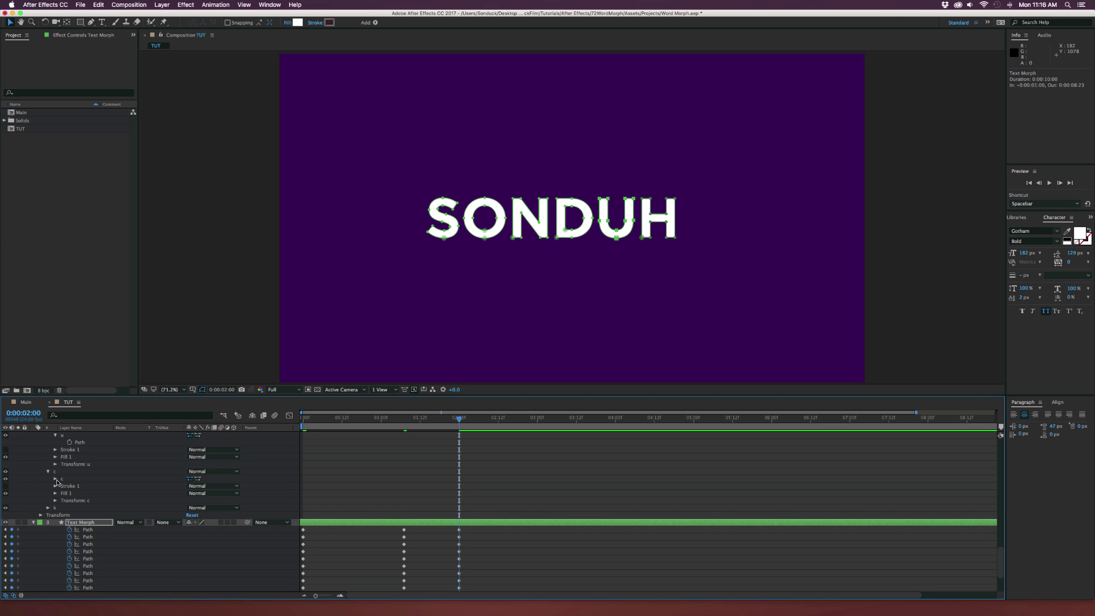
click(63, 483)
scroll(155, 545, down, 3)
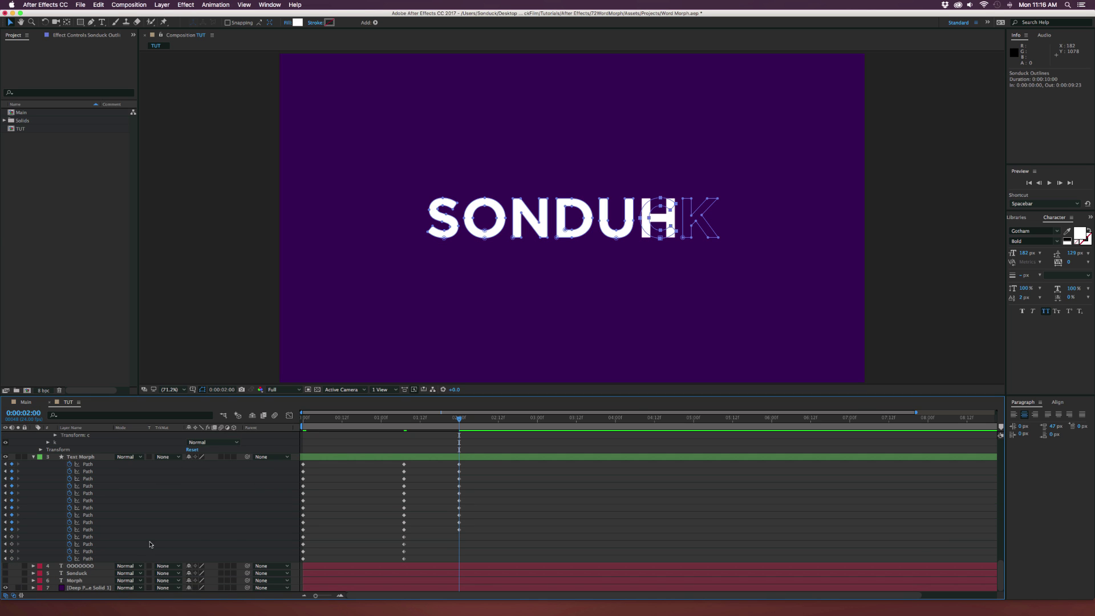
click(93, 544)
shift+click(91, 537)
key(cmd+v)
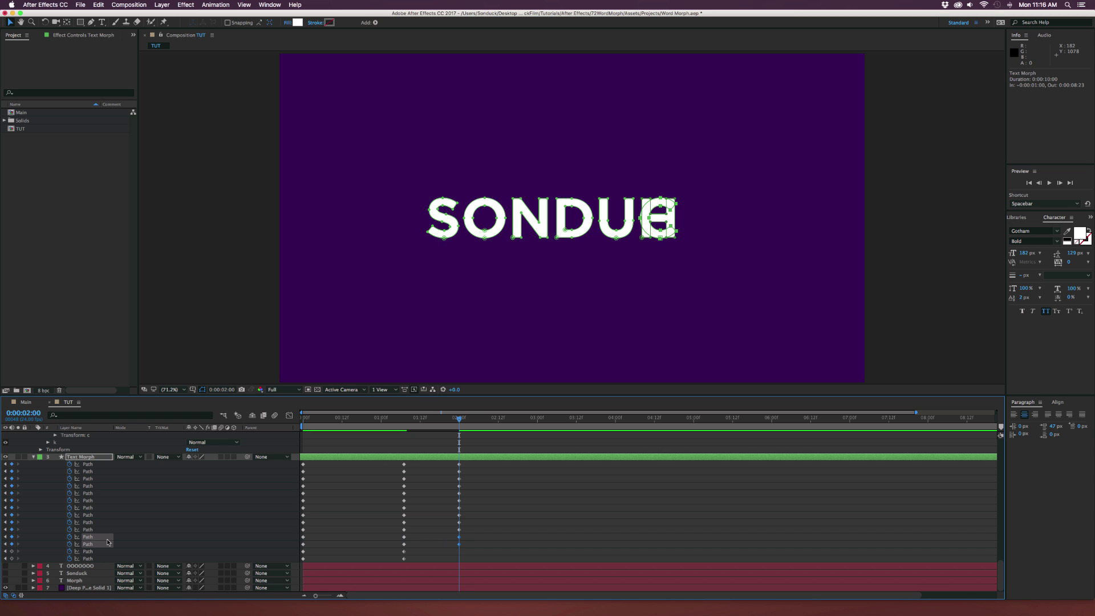
Step: Copy the K path from Sonduck Outlines onto the last two paths of Text Morph at 0:00:02:00
scroll(69, 514, up, 2)
click(48, 479)
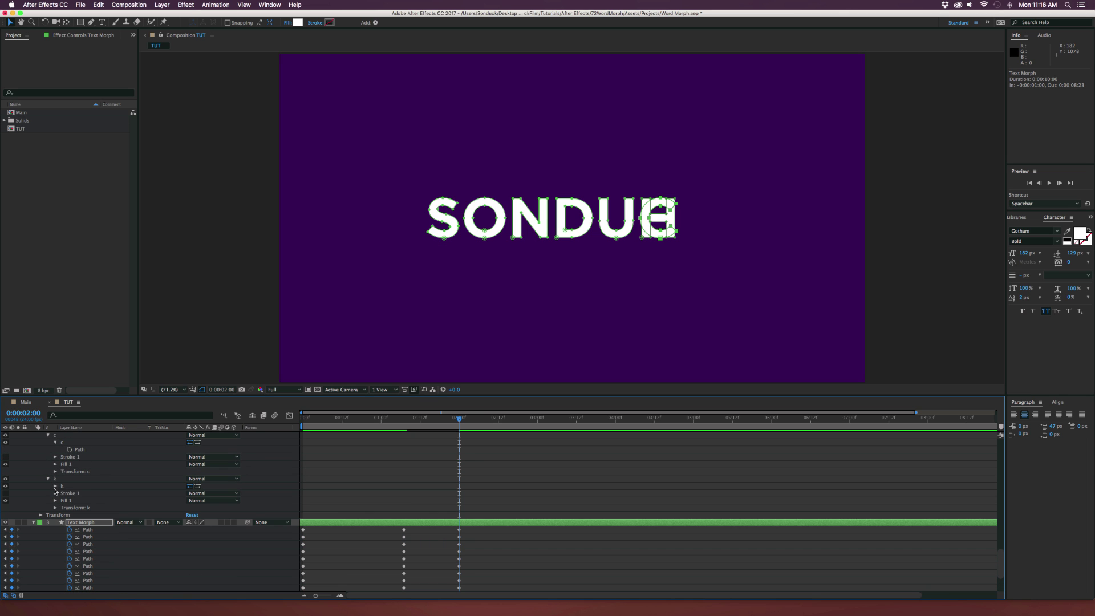
click(79, 489)
scroll(108, 547, down, 4)
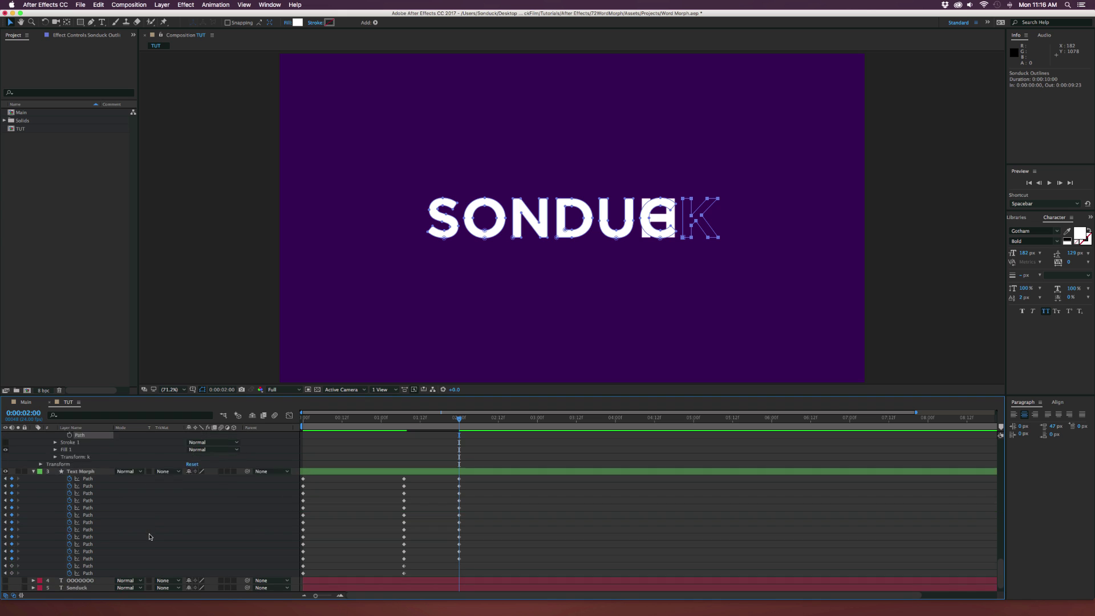
click(109, 551)
shift+click(97, 558)
key(super+v)
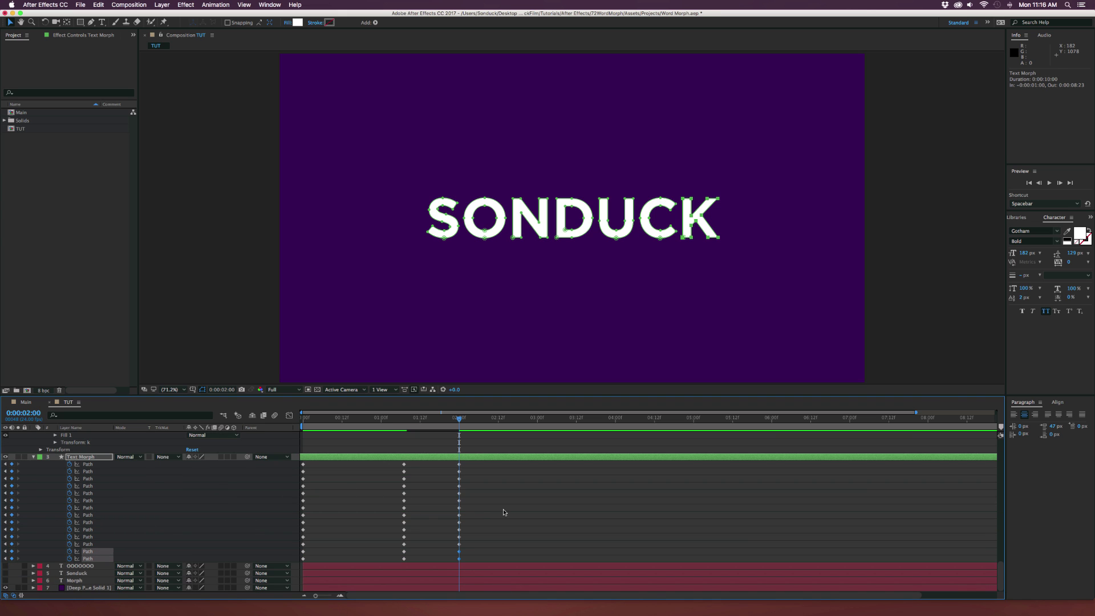
click(504, 513)
Step: Scrub the timeline back and forth around 0:00:02:00 to check the morph from MORPH to SONDUCK
drag(460, 421, 379, 443)
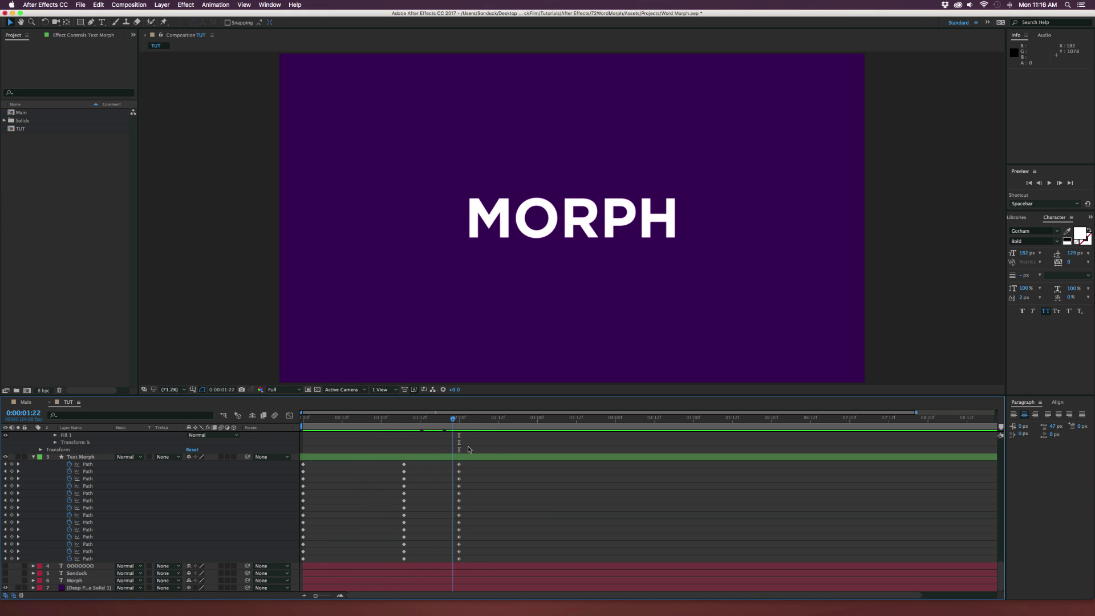
drag(466, 450, 485, 450)
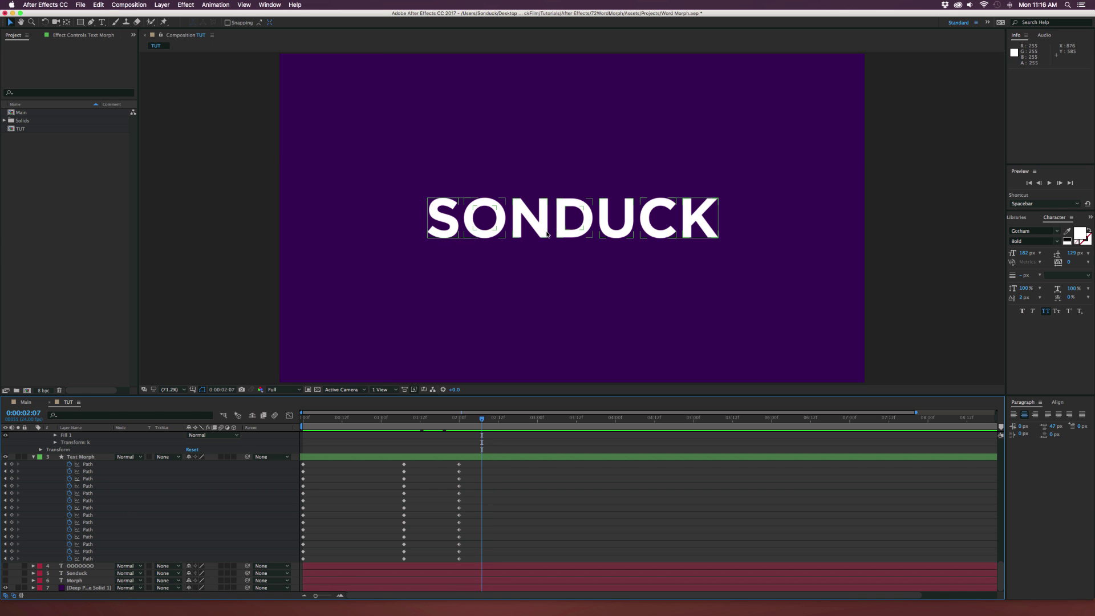
click(421, 228)
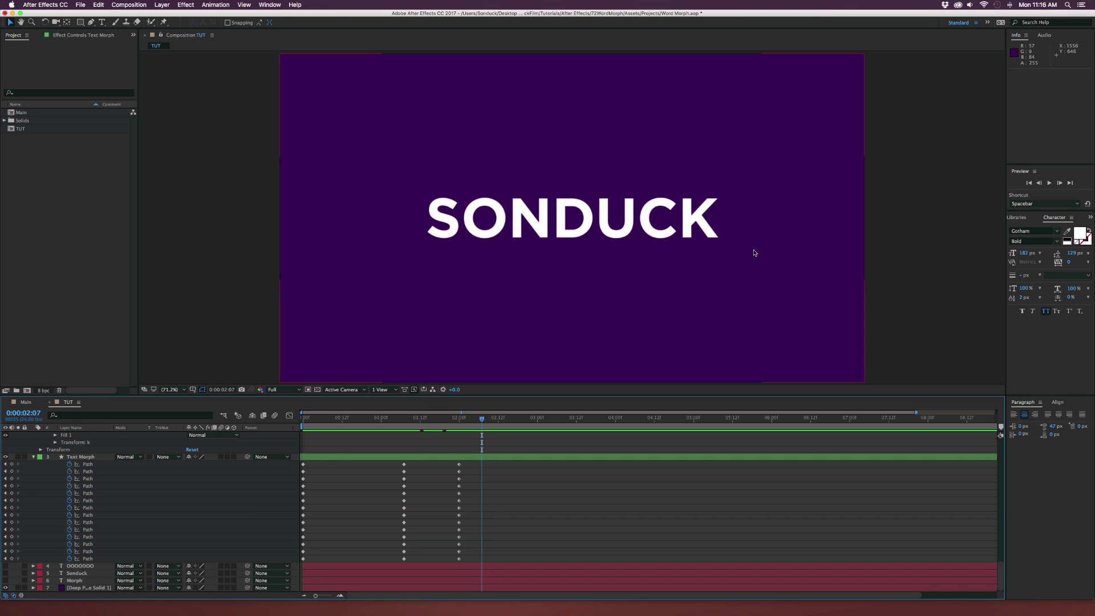